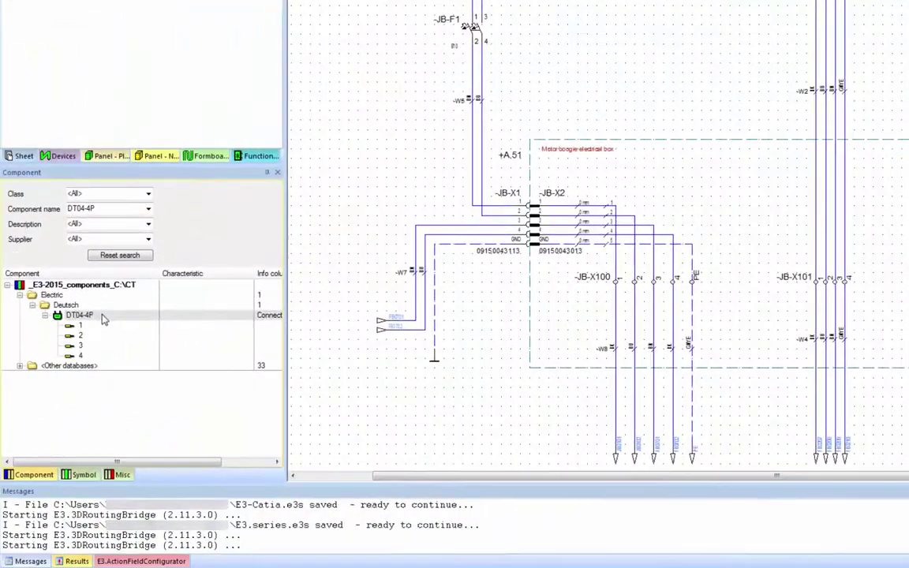
# Step: Review the component properties of the DT04-4P connector and close them
pyautogui.rightClick(104, 316)
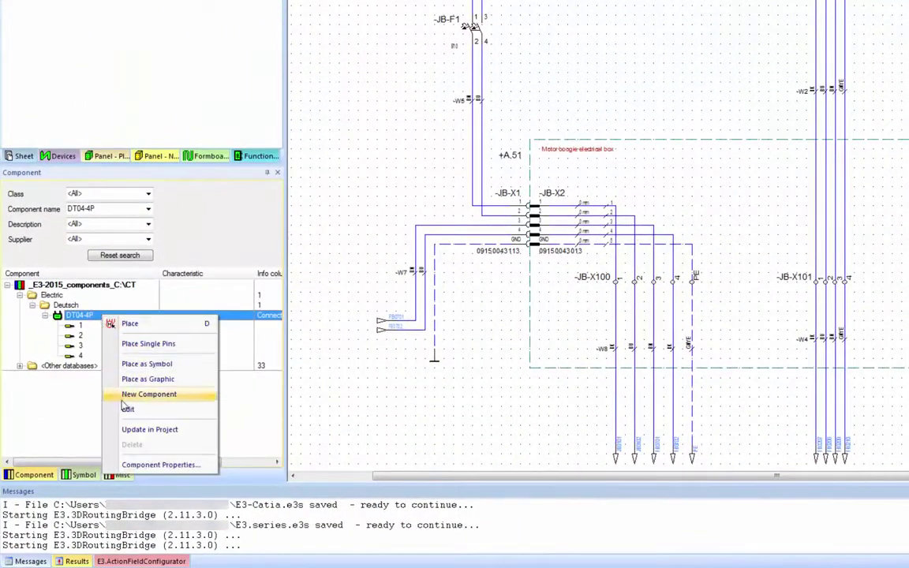
pyautogui.click(126, 465)
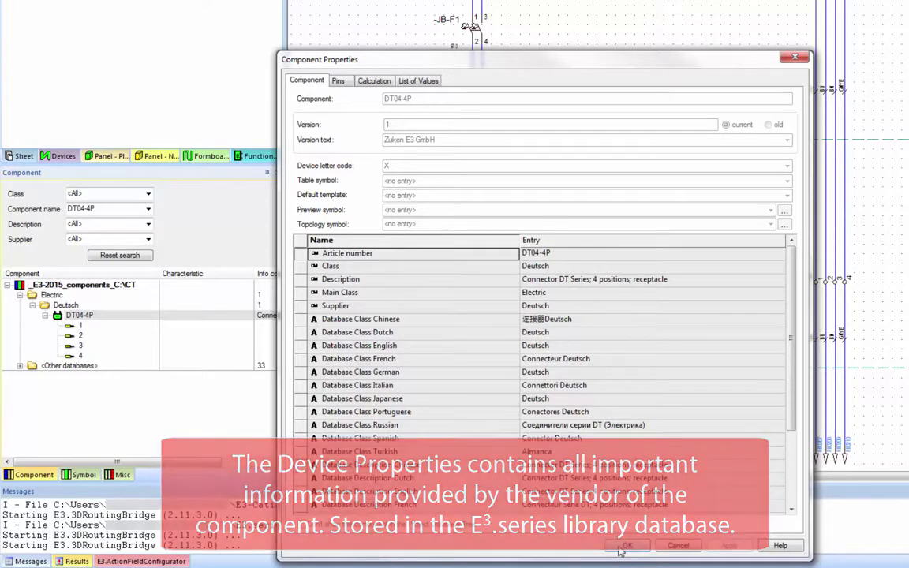
pyautogui.click(620, 549)
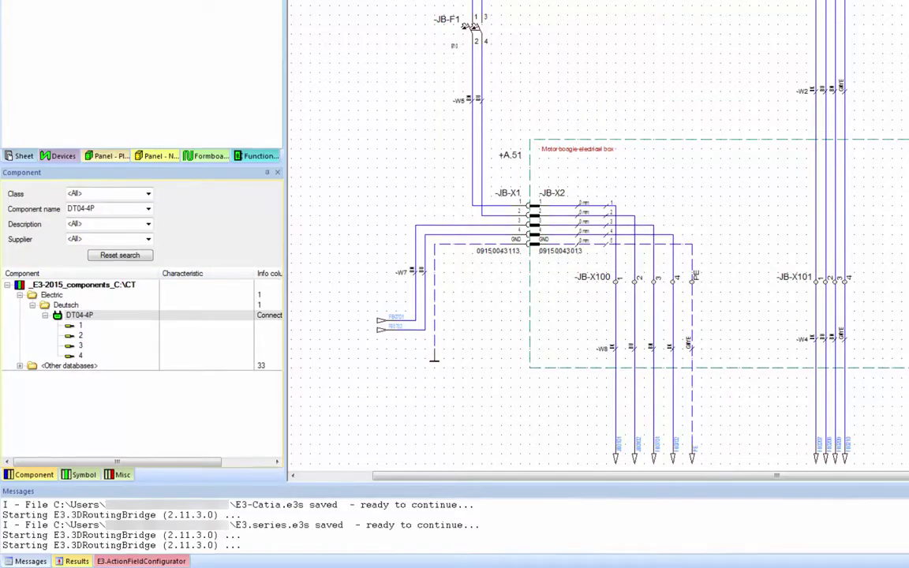
pyautogui.moveTo(0, 35); pyautogui.dragTo(662, 83)
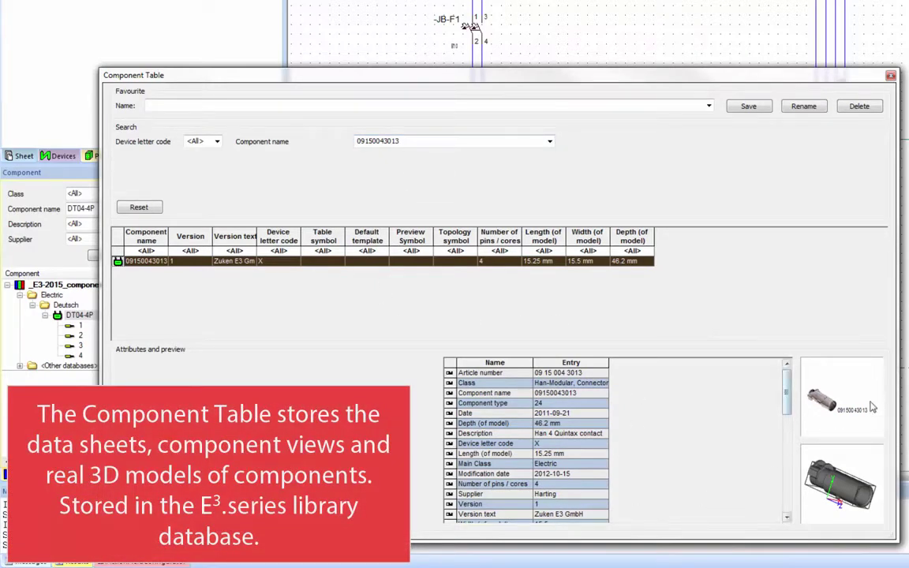
pyautogui.moveTo(863, 479); pyautogui.dragTo(736, 461)
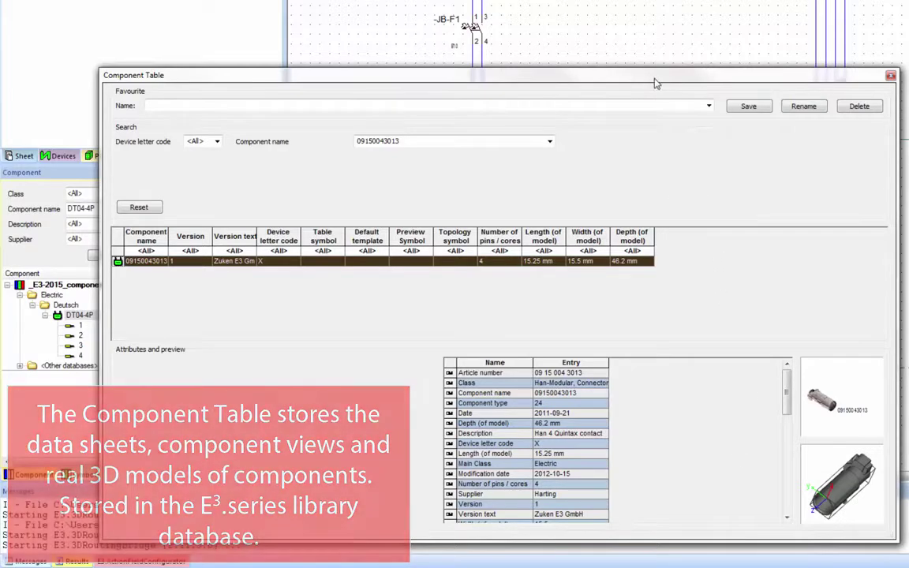
pyautogui.moveTo(654, 82); pyautogui.dragTo(0, 63)
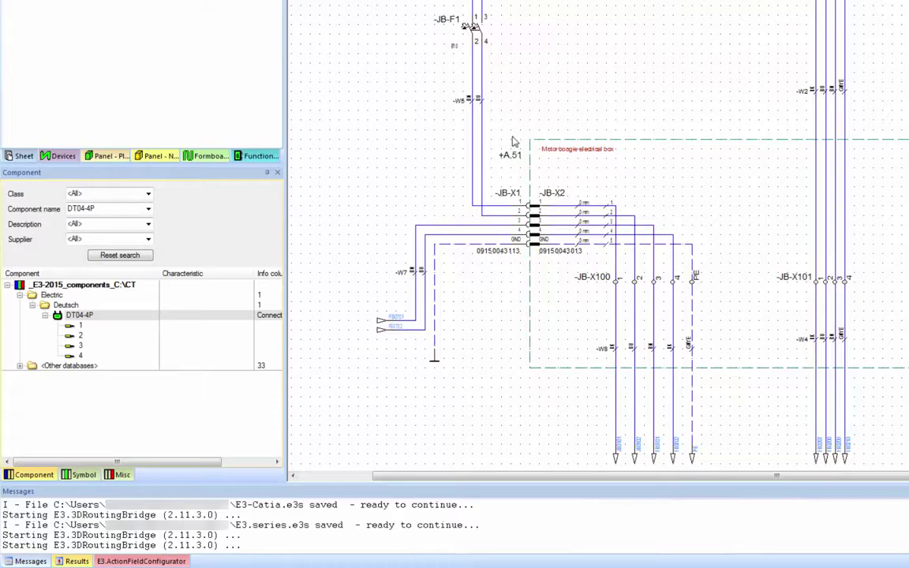
# Step: Export all listed cables and wires with the E3.3DRoutingBridge ProE module to the XML file E3.series.xml
pyautogui.moveTo(524, 145); pyautogui.dragTo(708, 312, button='middle')
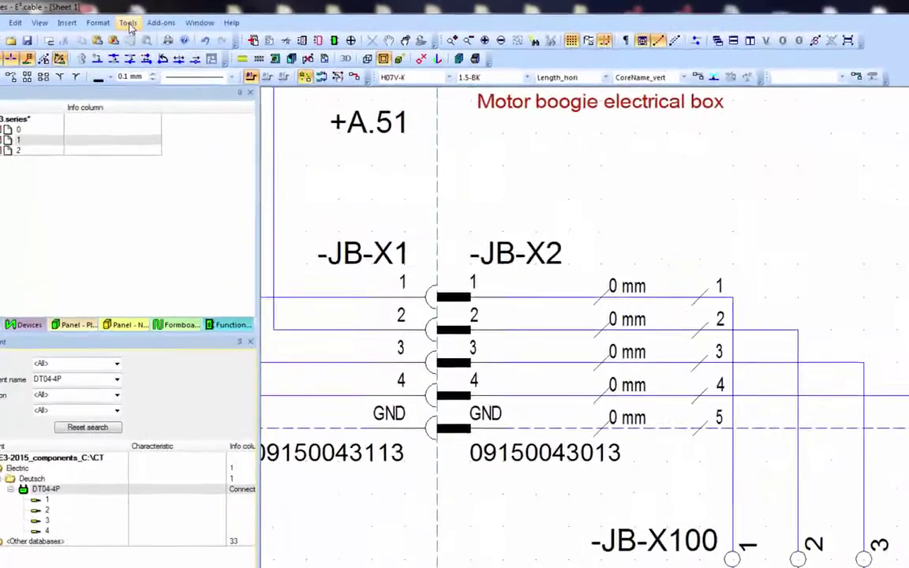
pyautogui.click(118, 16)
pyautogui.moveTo(135, 20)
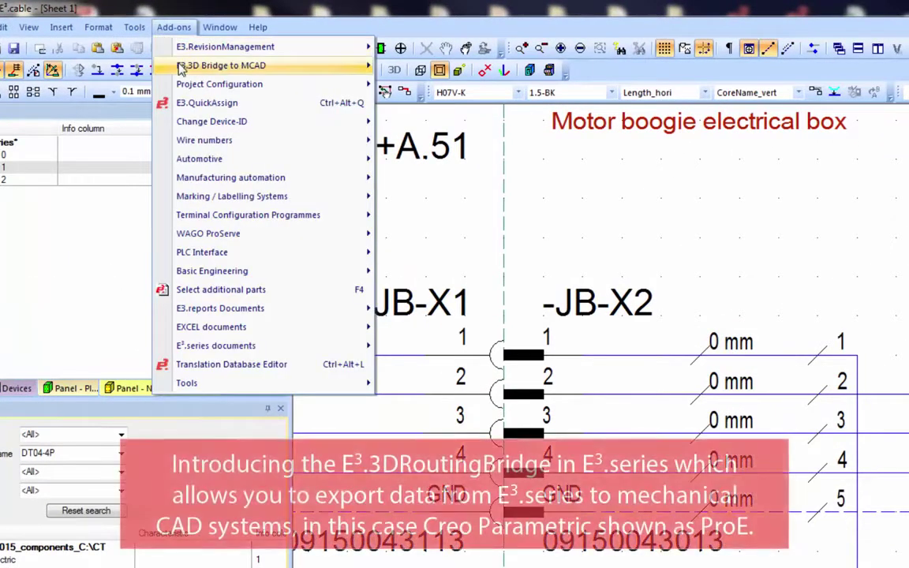
pyautogui.moveTo(181, 70)
pyautogui.click(455, 66)
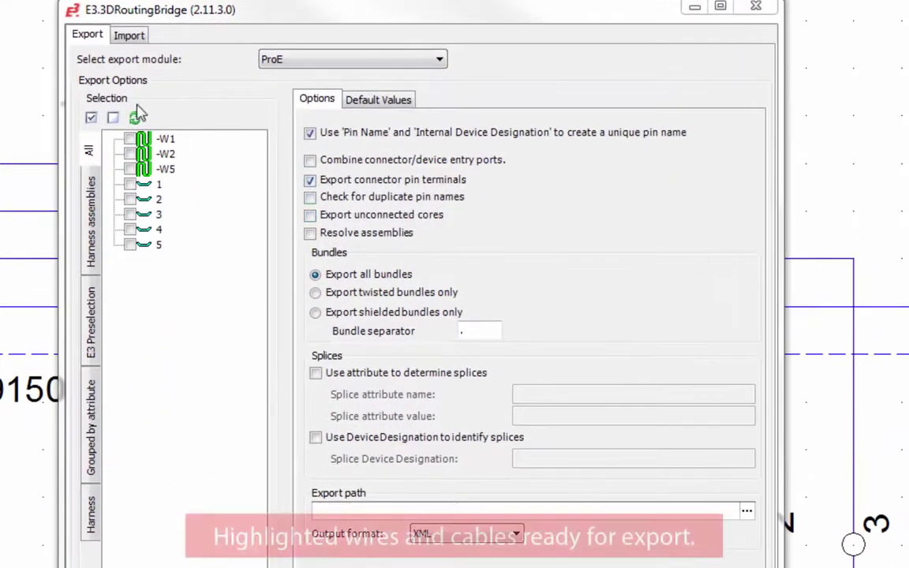
pyautogui.click(93, 118)
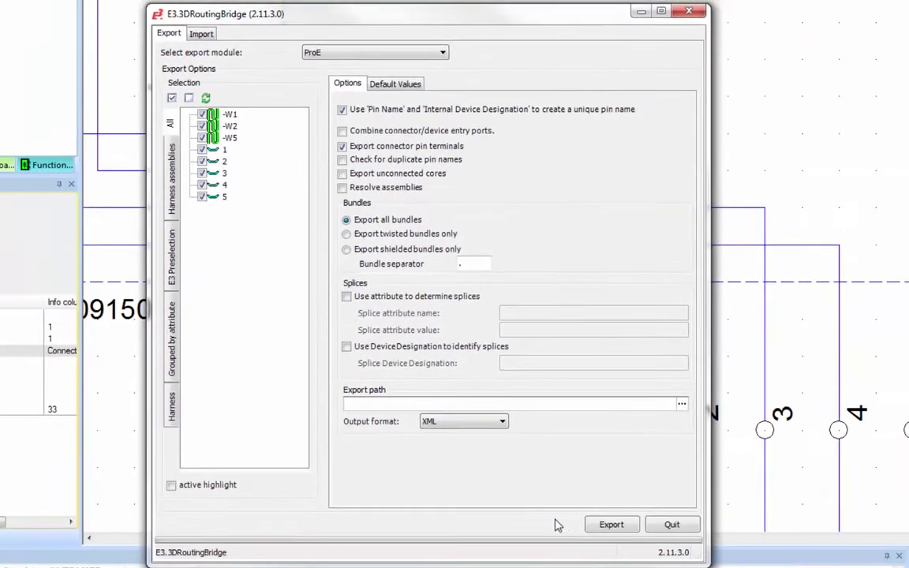
pyautogui.click(601, 527)
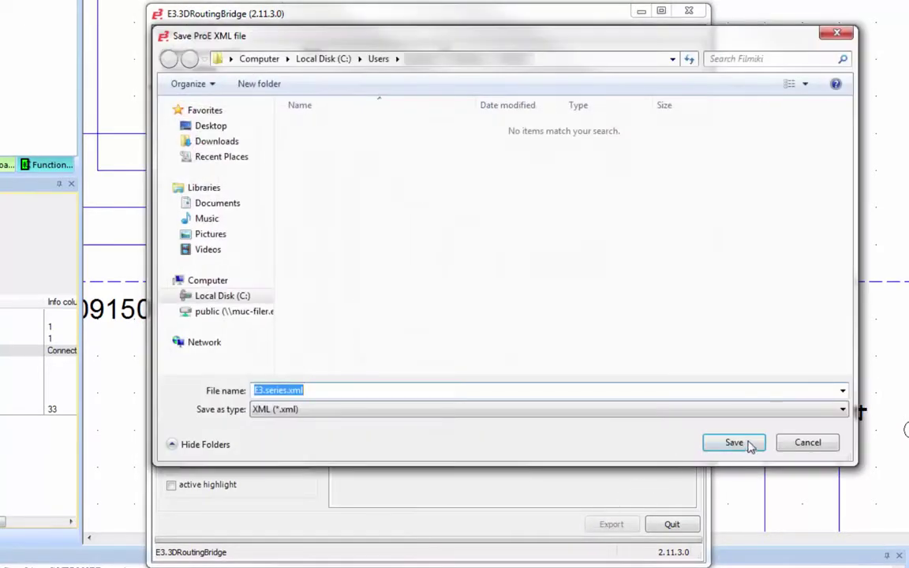
pyautogui.click(734, 442)
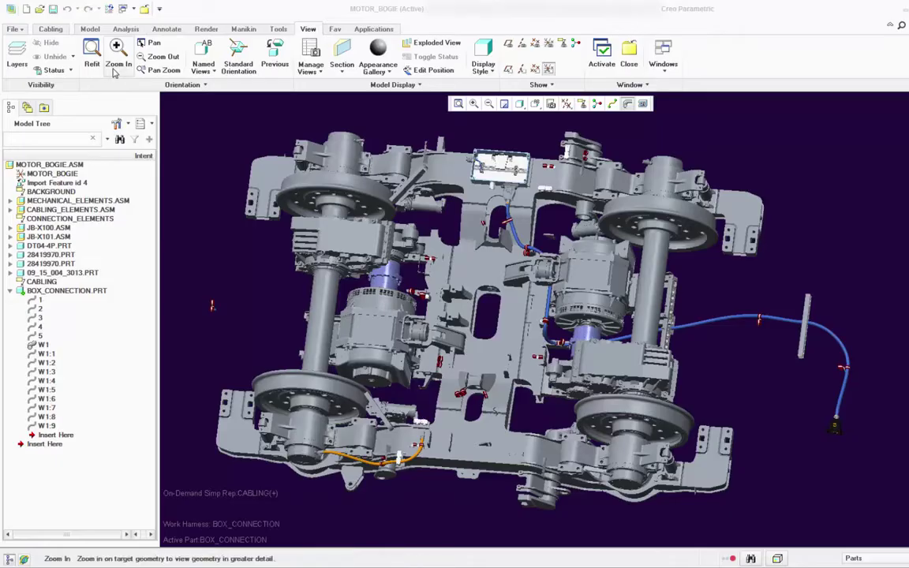
# Step: Switch to Creo Parametric and examine wires 1 to 5, cable W1 and its conductors in BOX_CONNECTION.PRT around the junction box
pyautogui.click(114, 70)
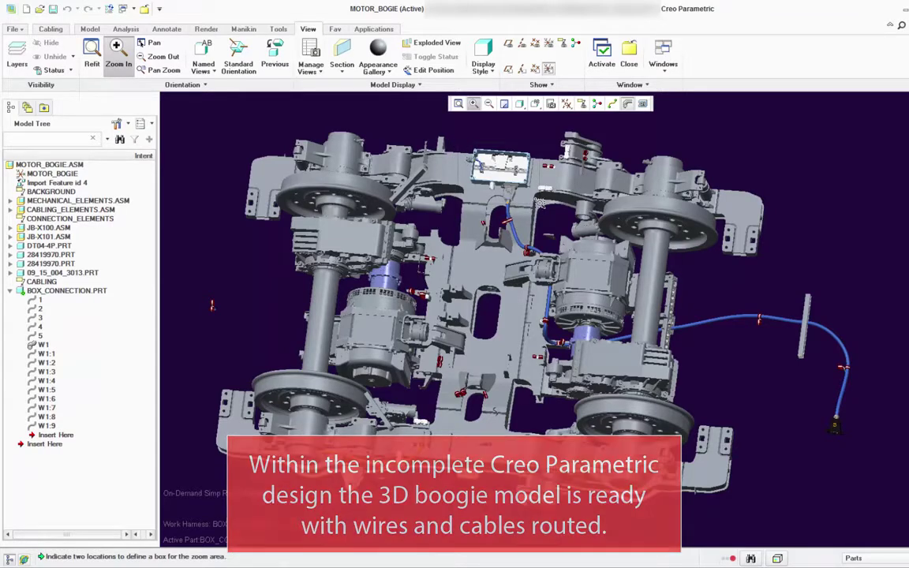
pyautogui.click(540, 203)
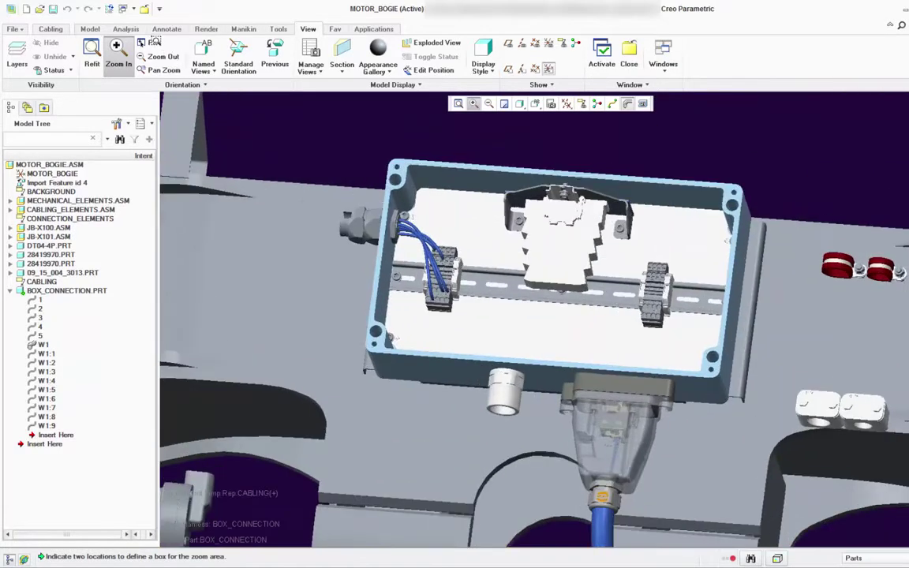
pyautogui.click(155, 44)
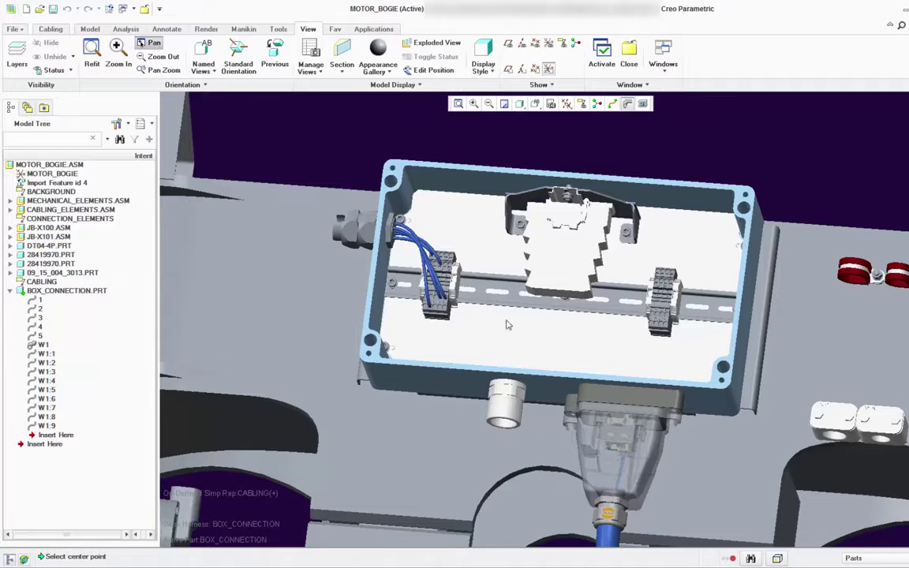
pyautogui.click(532, 408)
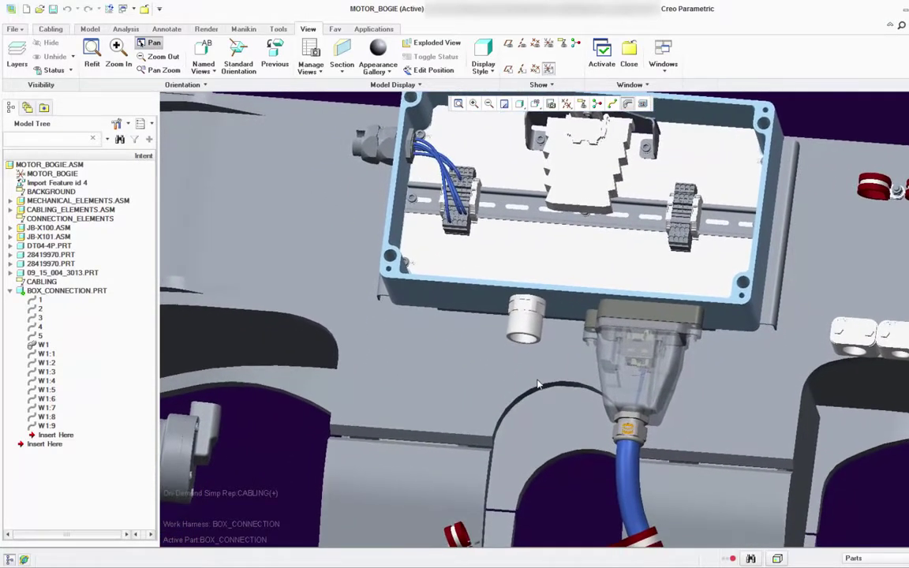
pyautogui.click(40, 300)
pyautogui.click(40, 309)
pyautogui.click(40, 318)
pyautogui.click(40, 326)
pyautogui.click(41, 336)
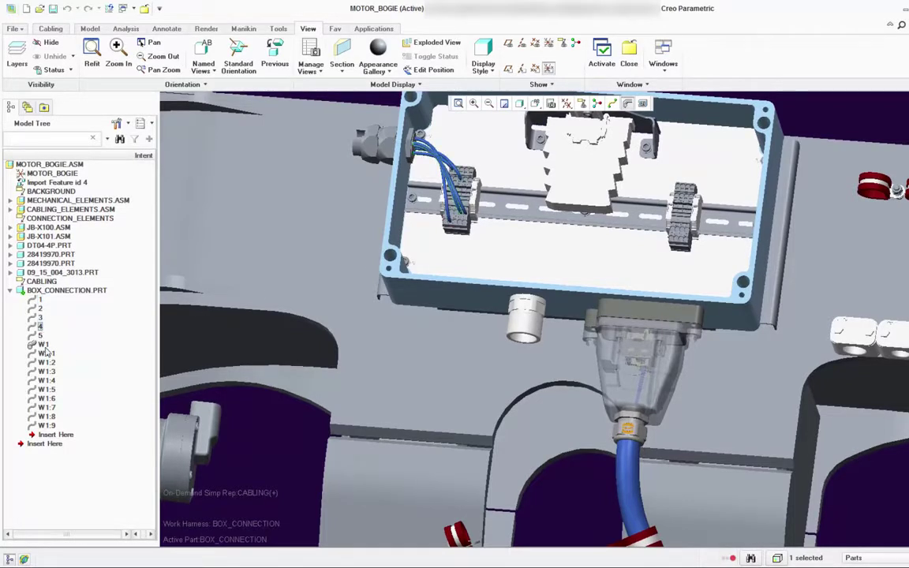
pyautogui.click(45, 346)
pyautogui.click(48, 372)
pyautogui.click(48, 354)
pyautogui.click(50, 380)
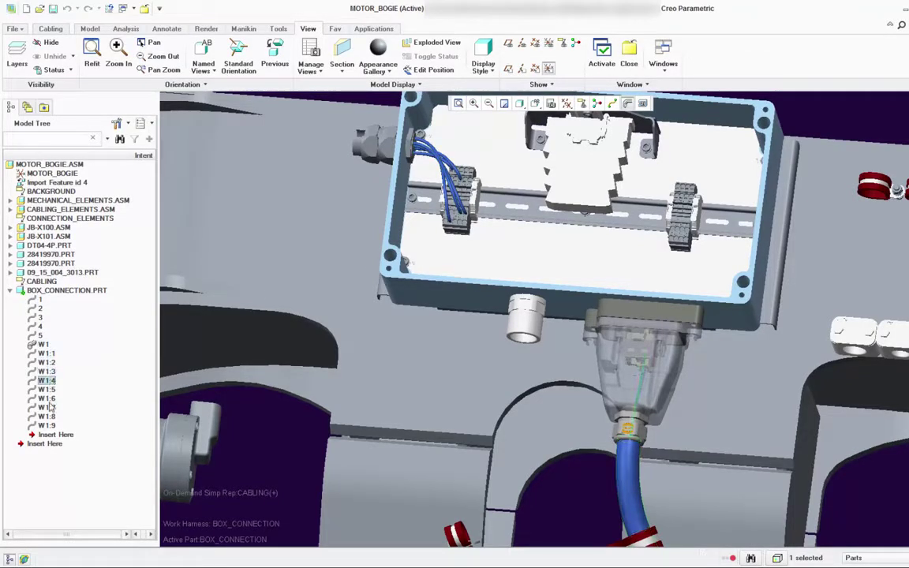
pyautogui.click(50, 407)
# Step: Check in the Auto Designator which components carry the JB-X100, JB-X100.1 to JB-X100.5 and FA-X1 designations
pyautogui.click(49, 29)
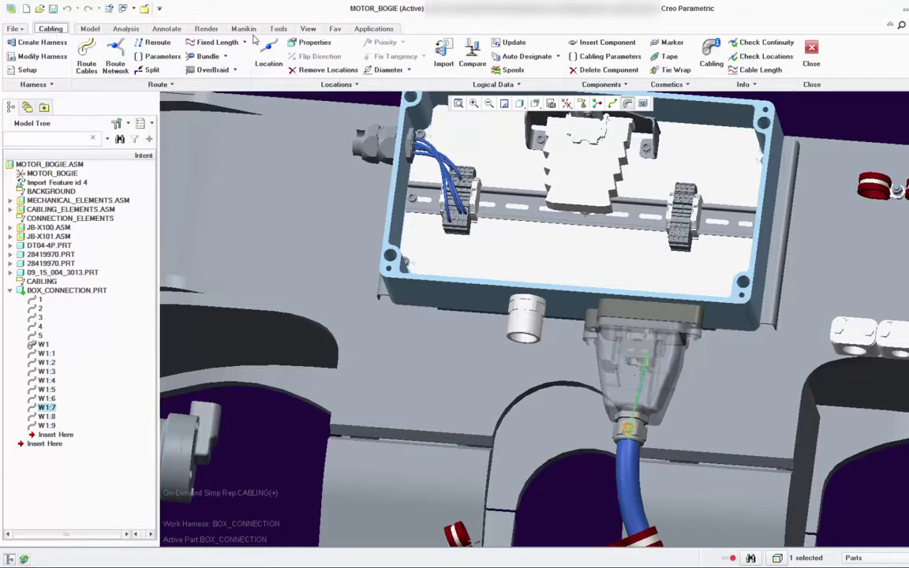
pyautogui.click(521, 57)
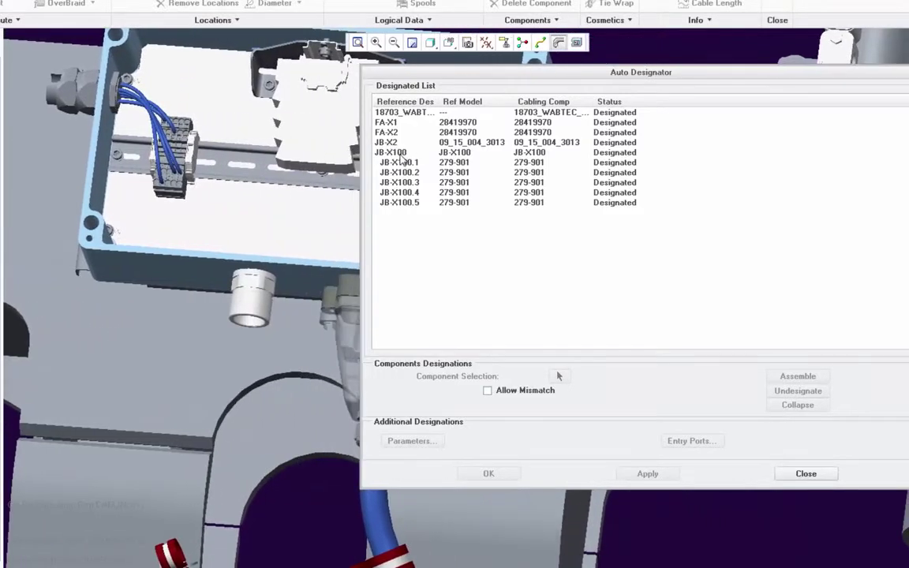
pyautogui.click(400, 154)
pyautogui.click(402, 163)
pyautogui.click(398, 182)
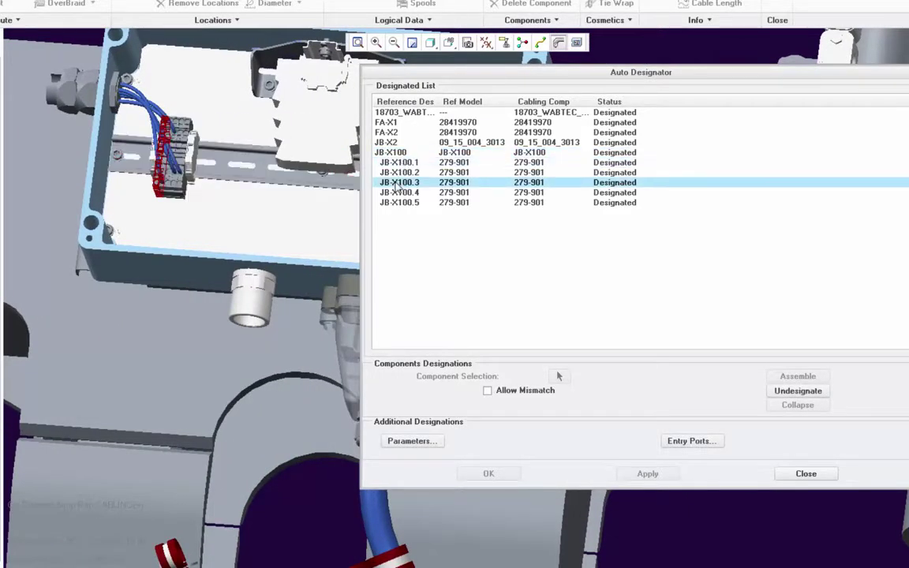
pyautogui.click(398, 192)
pyautogui.click(399, 203)
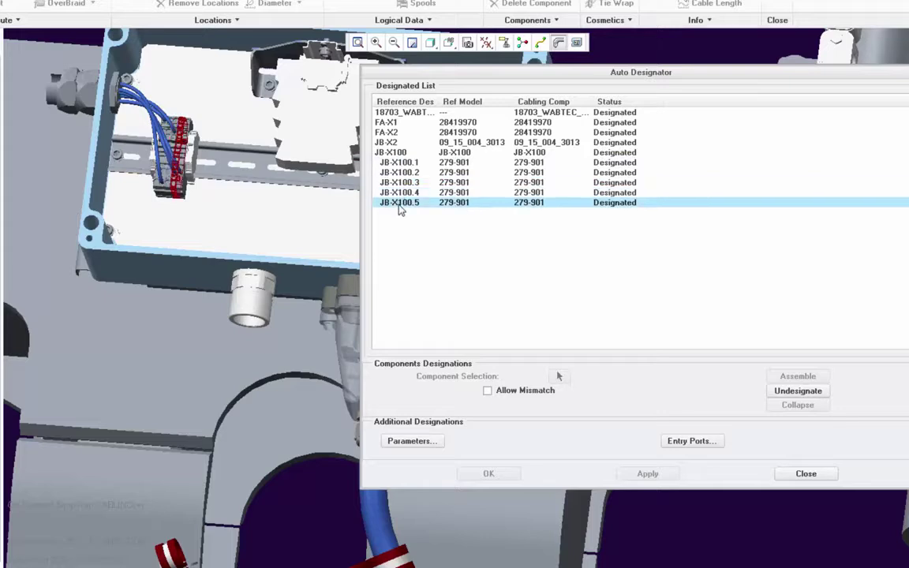
pyautogui.click(396, 123)
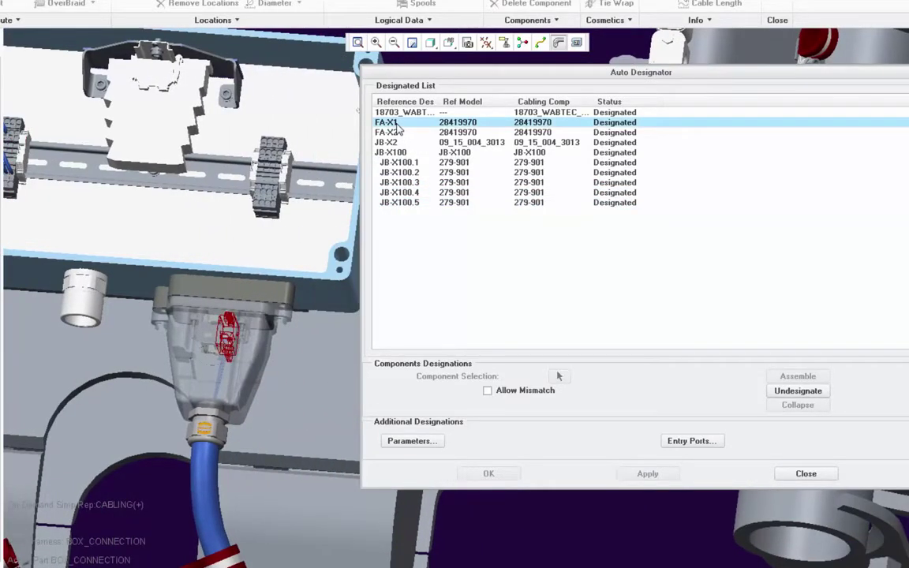
pyautogui.click(806, 474)
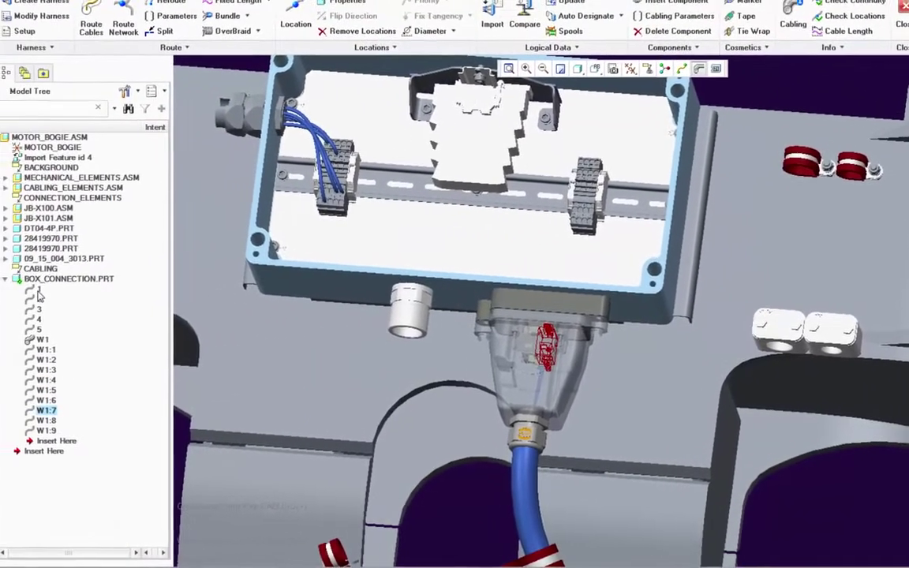
# Step: Check the endpoints and spool in the route definition of wire 1 in the BOX_CONNECTION harness and accept it
pyautogui.rightClick(45, 294)
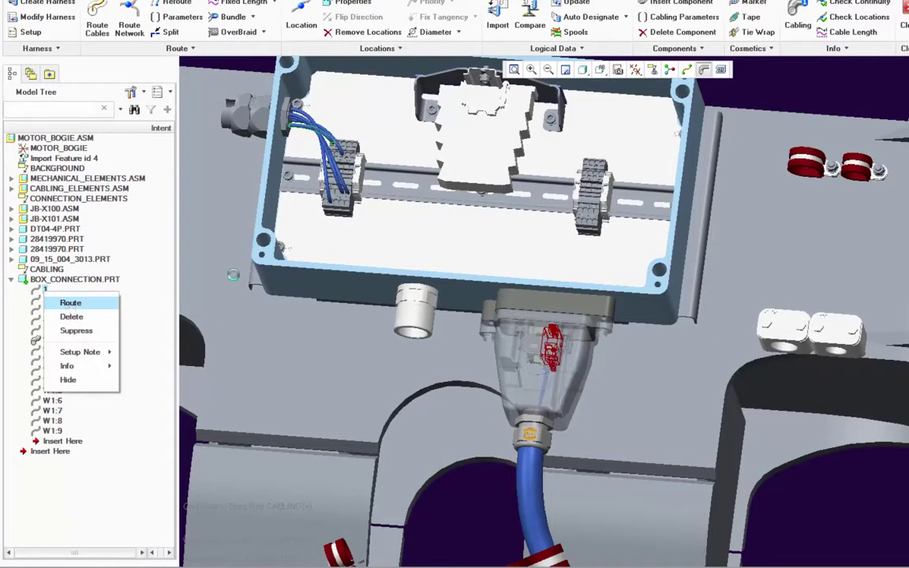
pyautogui.click(70, 304)
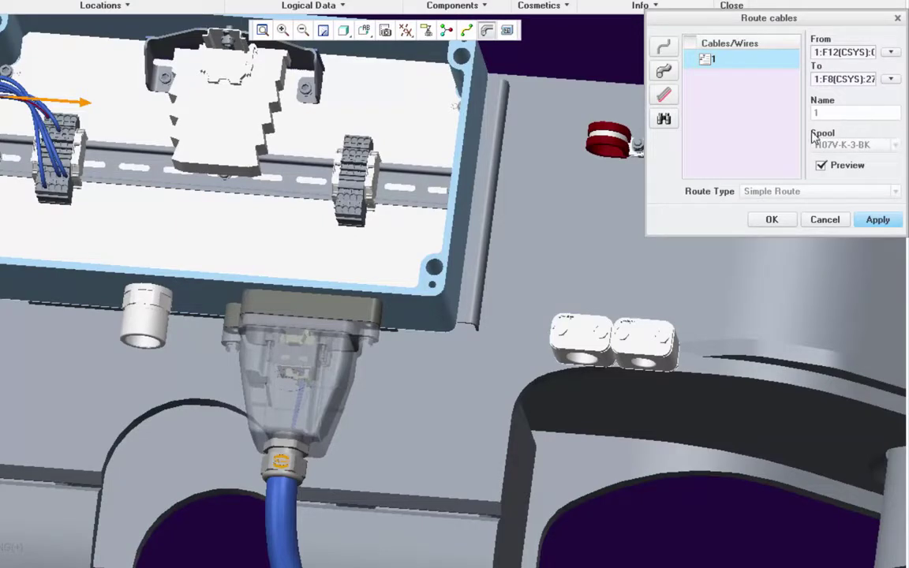
pyautogui.click(777, 223)
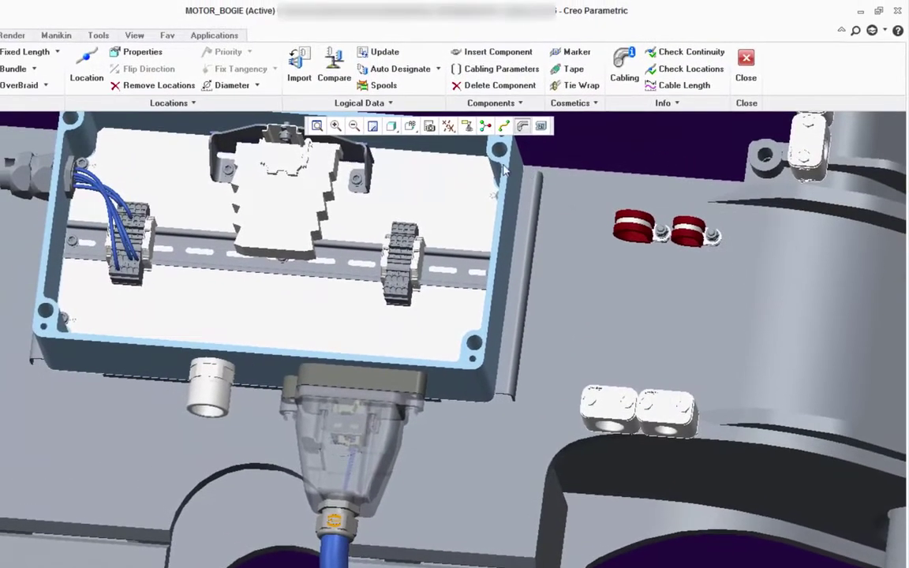
# Step: Import the whole E3.series.XML wire list as RS Designer logical data and finish the import
pyautogui.click(297, 85)
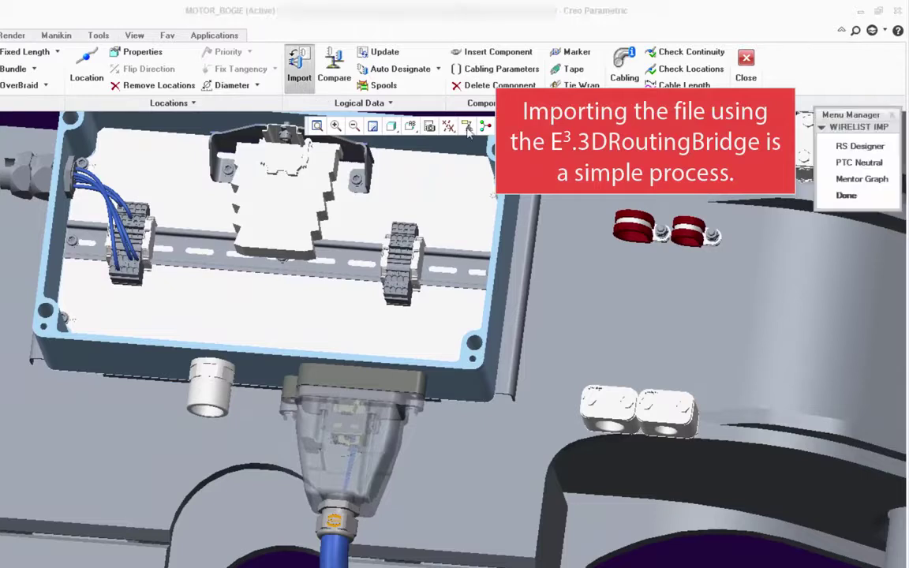
pyautogui.click(856, 148)
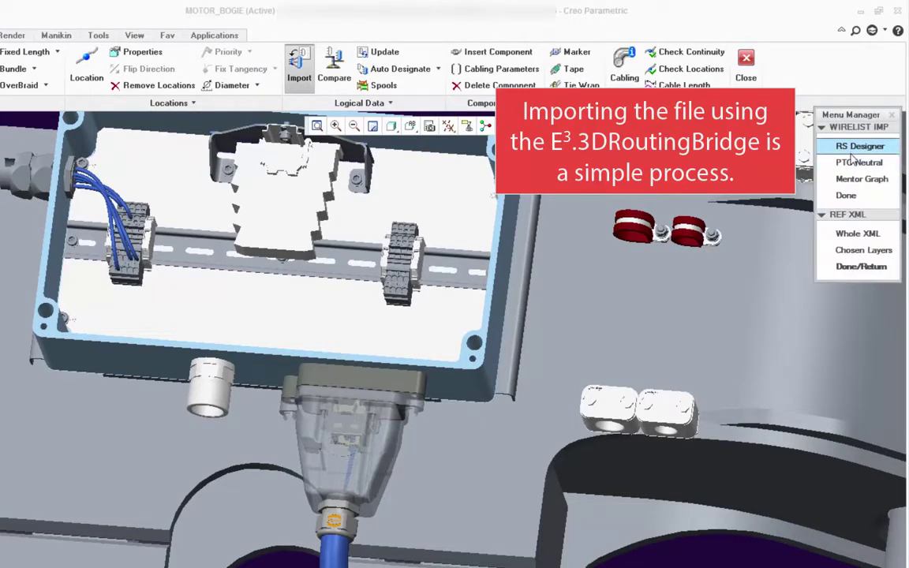
pyautogui.click(854, 234)
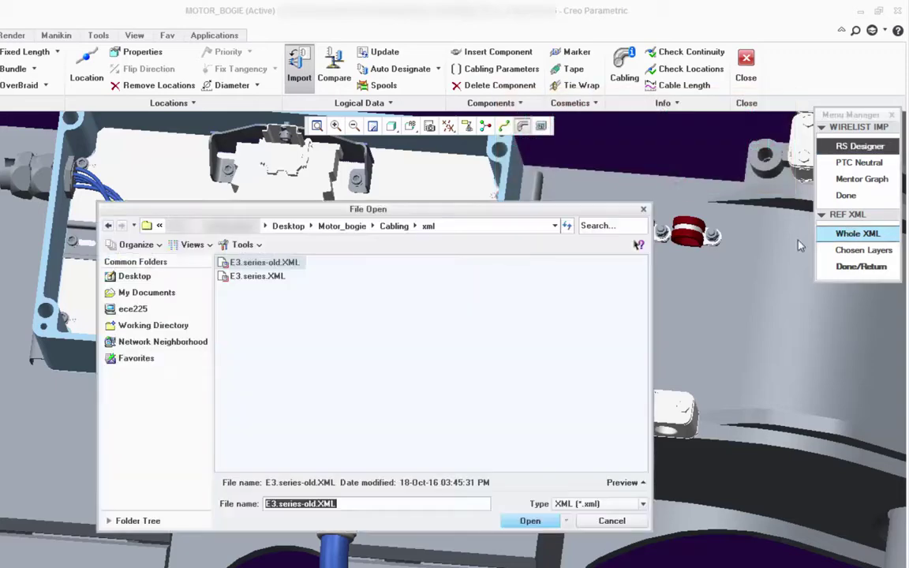
pyautogui.click(254, 278)
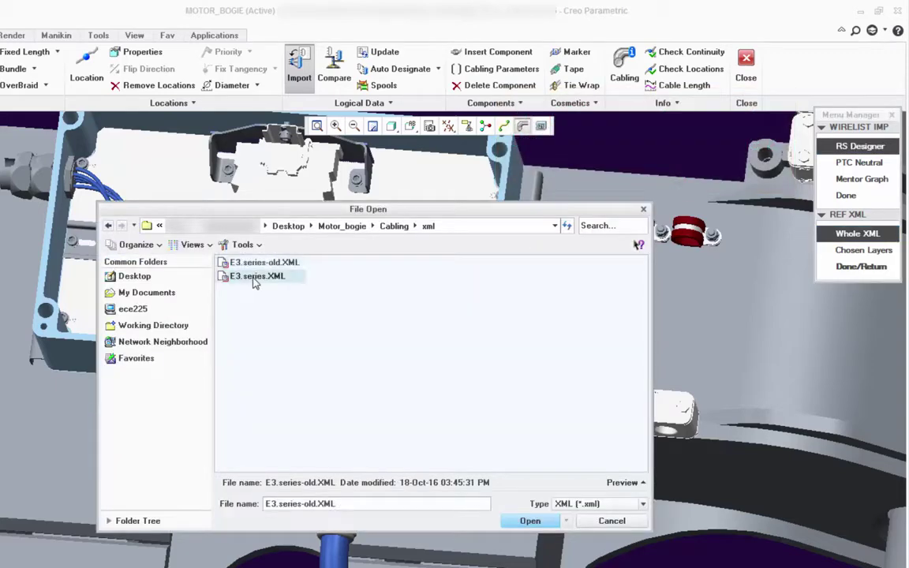
pyautogui.click(539, 526)
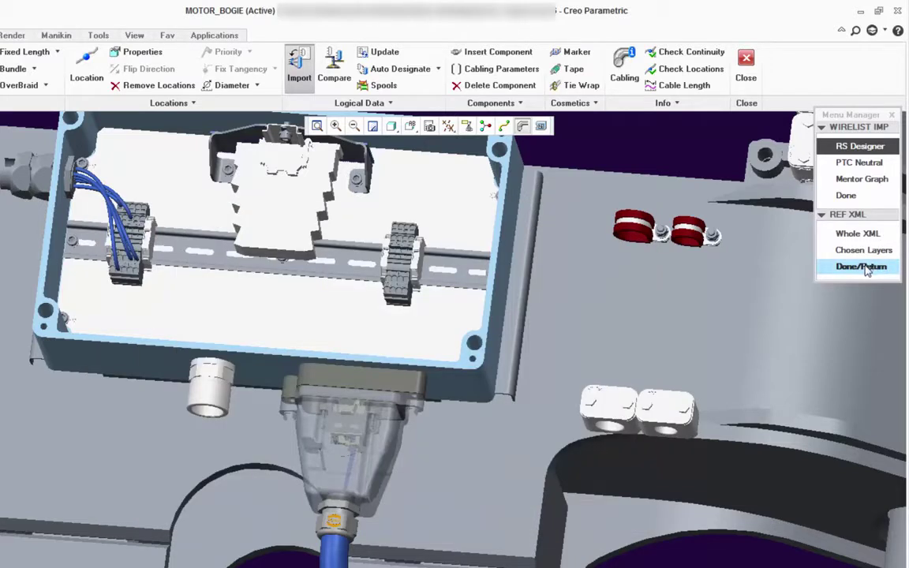
pyautogui.click(861, 267)
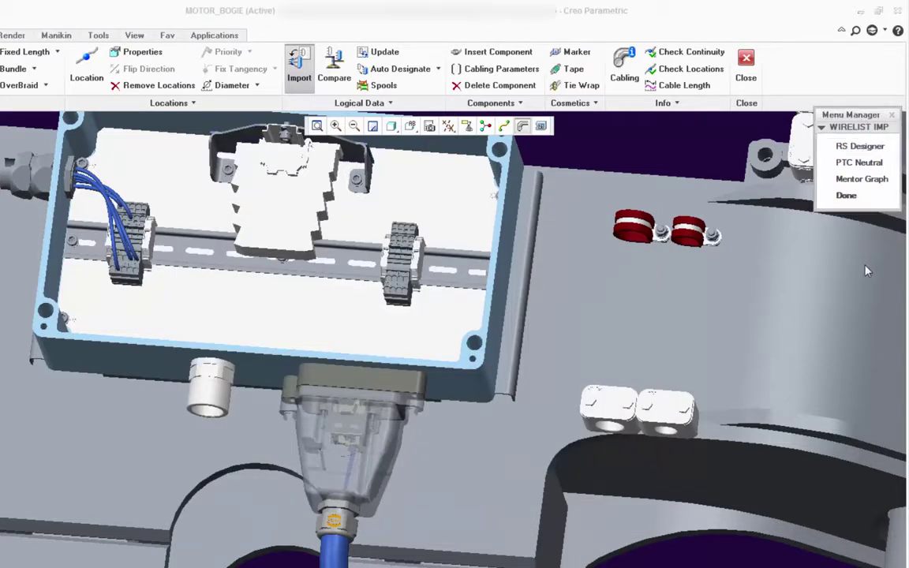
pyautogui.click(870, 203)
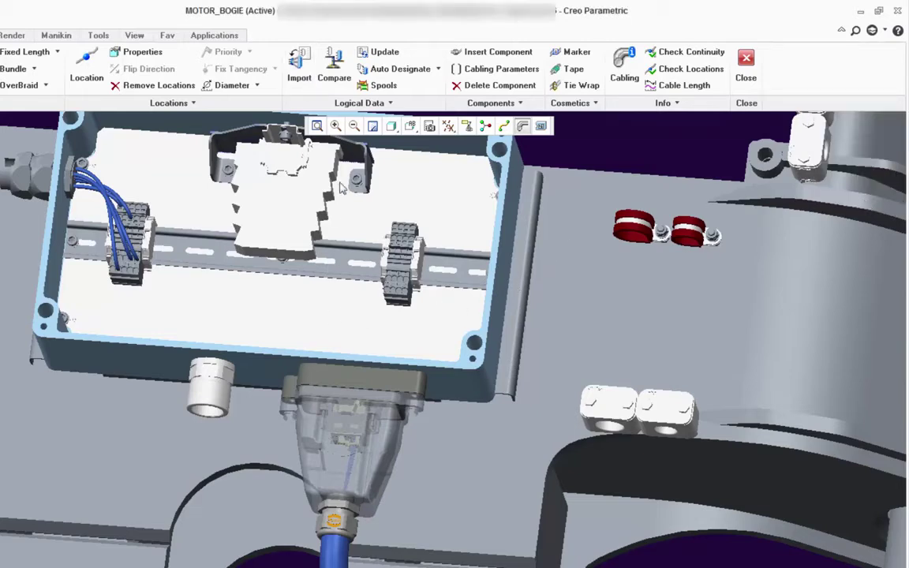
# Step: Update the harness logical data for all listed wires, cables and connectors
pyautogui.click(383, 54)
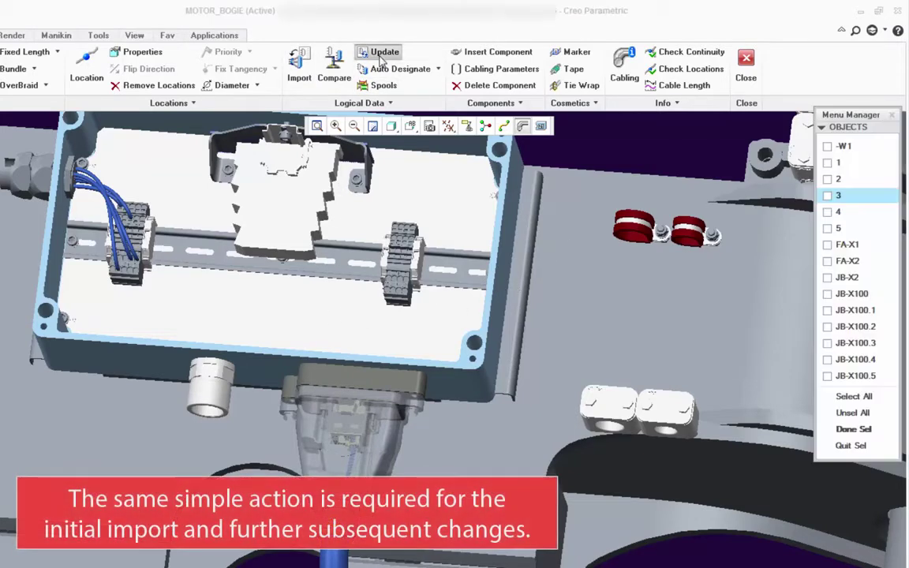
pyautogui.click(842, 401)
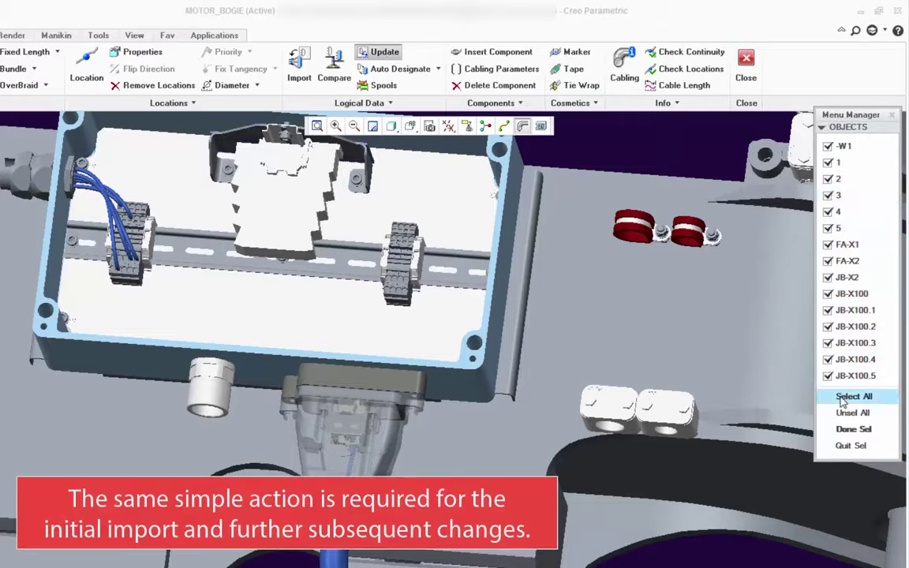
pyautogui.click(839, 430)
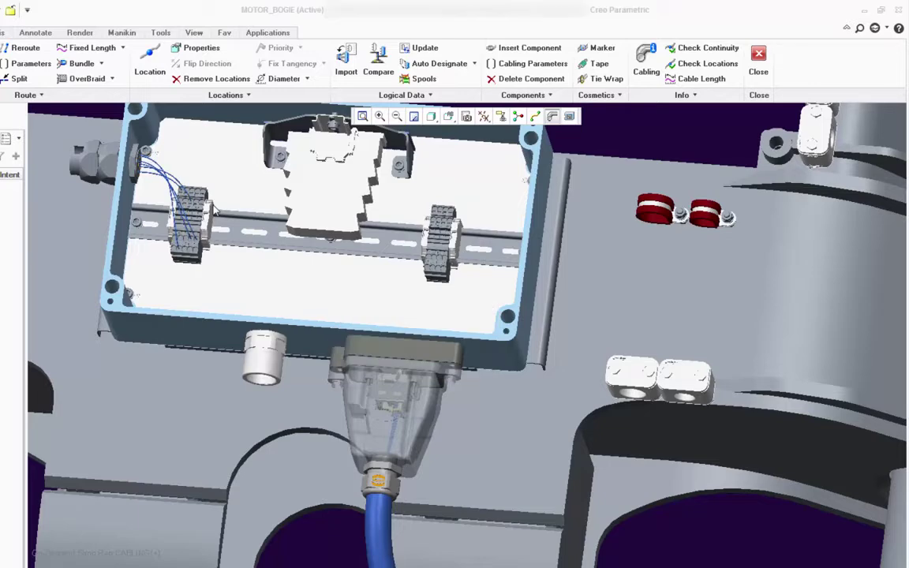
# Step: Auto-designate the new connectors, matching JB-X101.1 to JB-X101.4 to the terminals of the JB-X101 block, and apply the designations
pyautogui.click(430, 68)
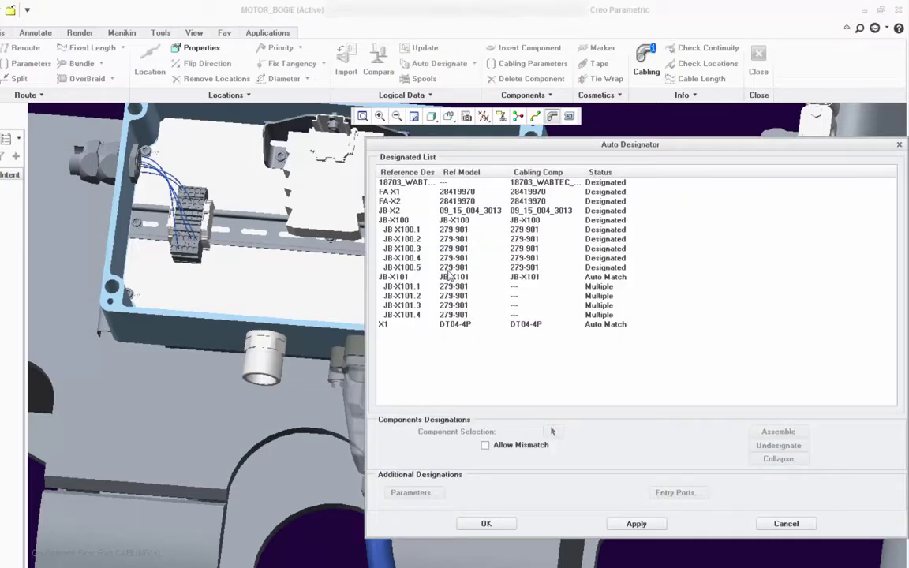
pyautogui.click(403, 278)
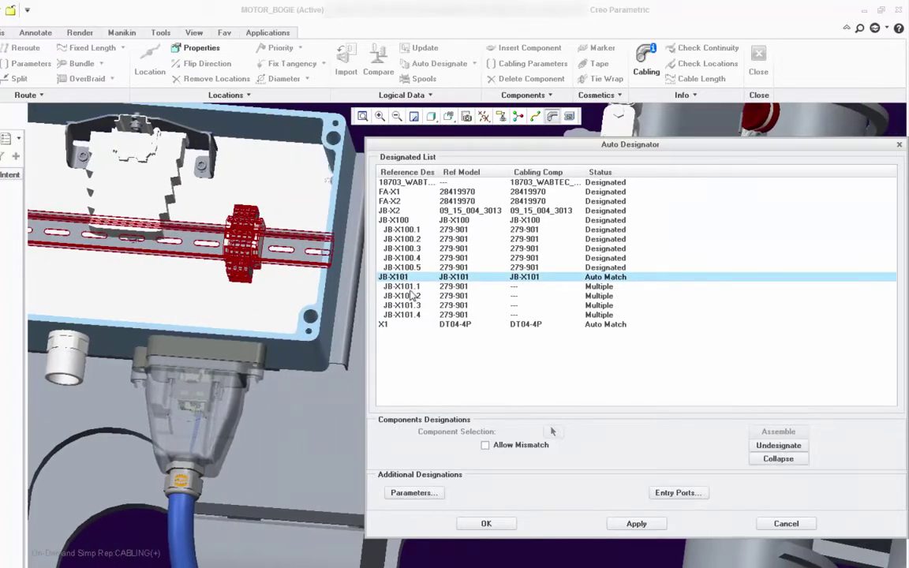
pyautogui.click(410, 287)
pyautogui.click(233, 251)
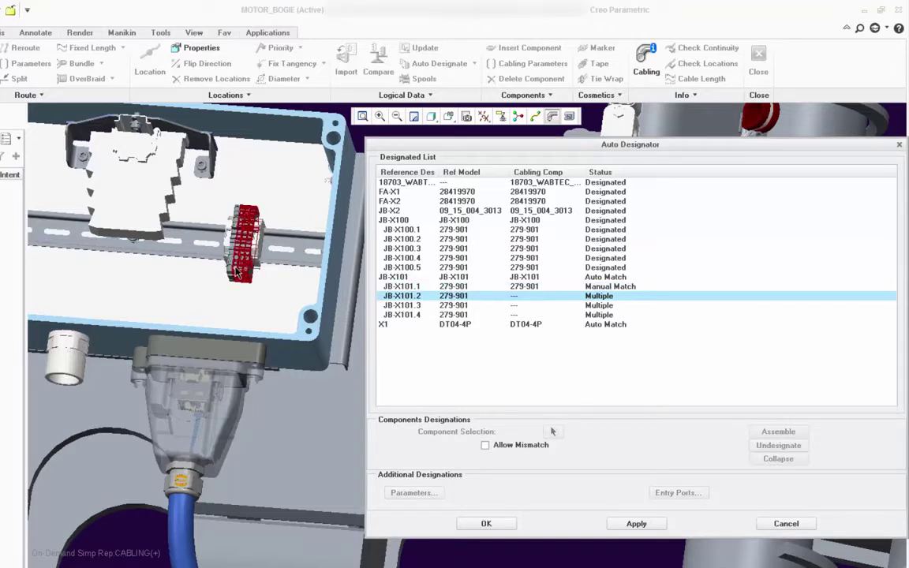
pyautogui.click(229, 250)
pyautogui.click(445, 306)
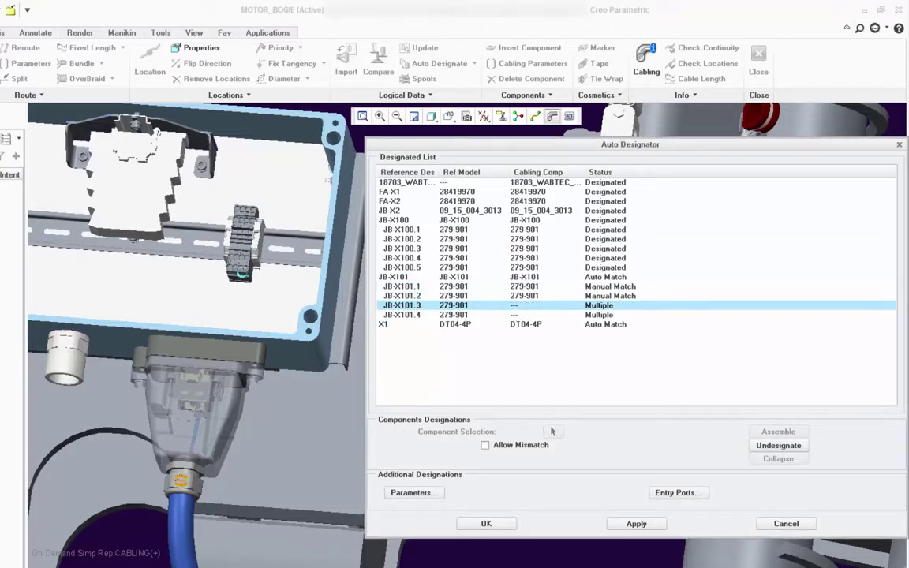
pyautogui.click(242, 272)
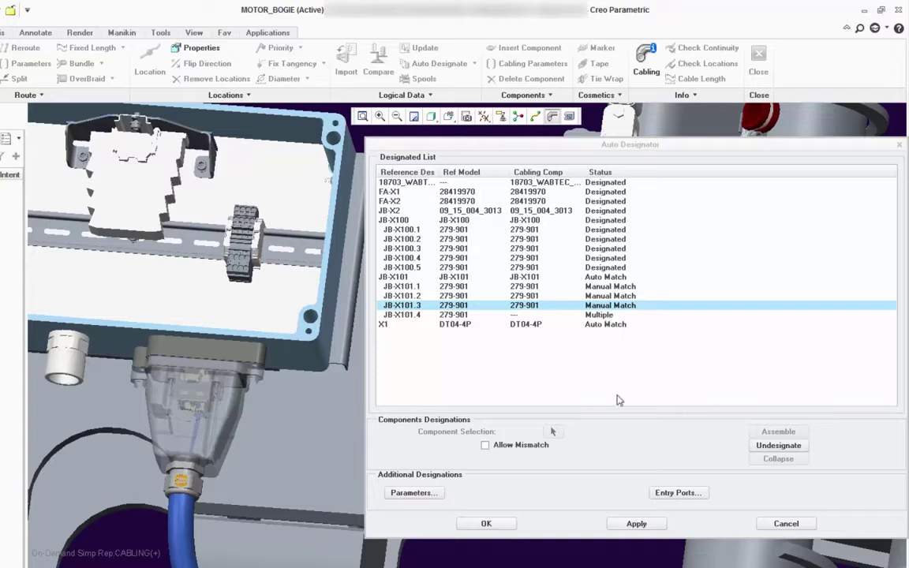
pyautogui.click(636, 523)
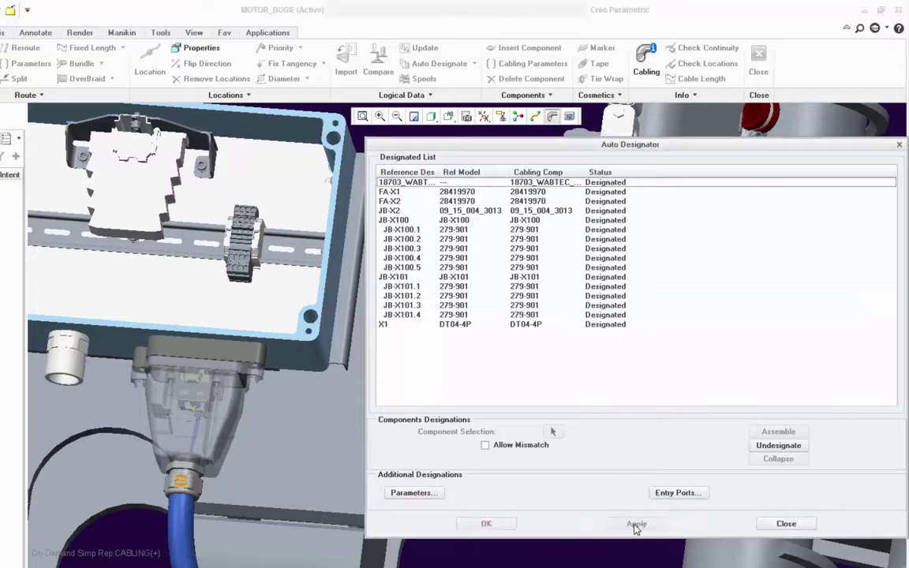
pyautogui.click(785, 524)
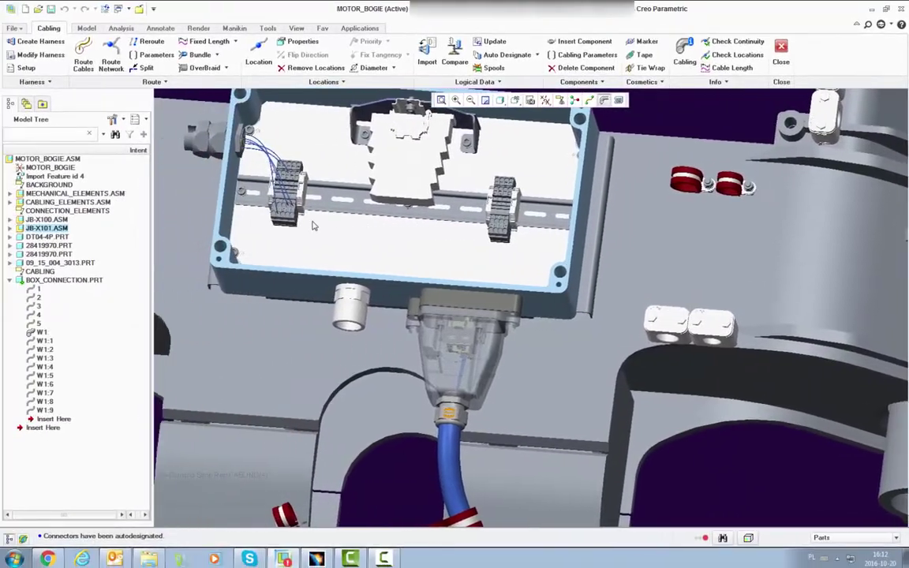
# Step: Reopen the route definition of wire 1 under BOX_CONNECTION.PRT, review its endpoints and accept it
pyautogui.click(37, 290)
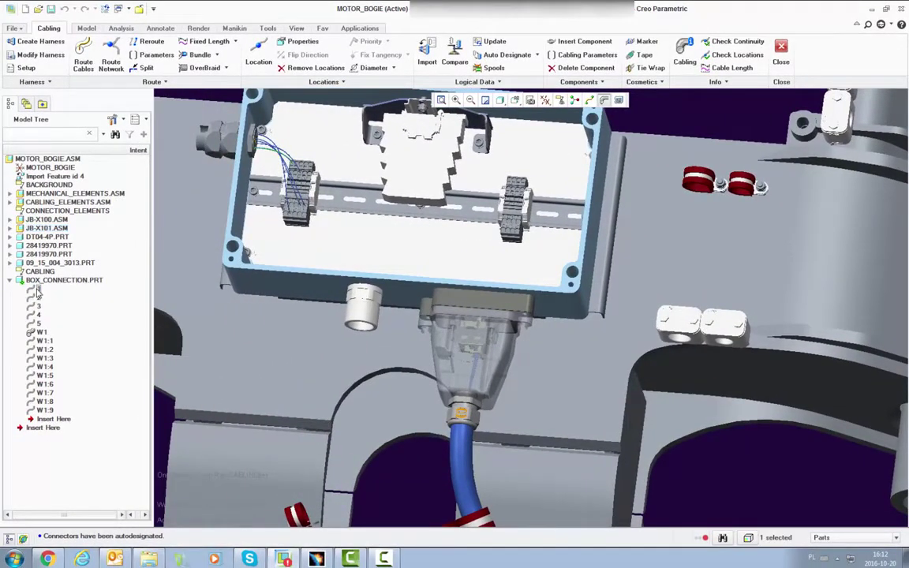
pyautogui.rightClick(38, 292)
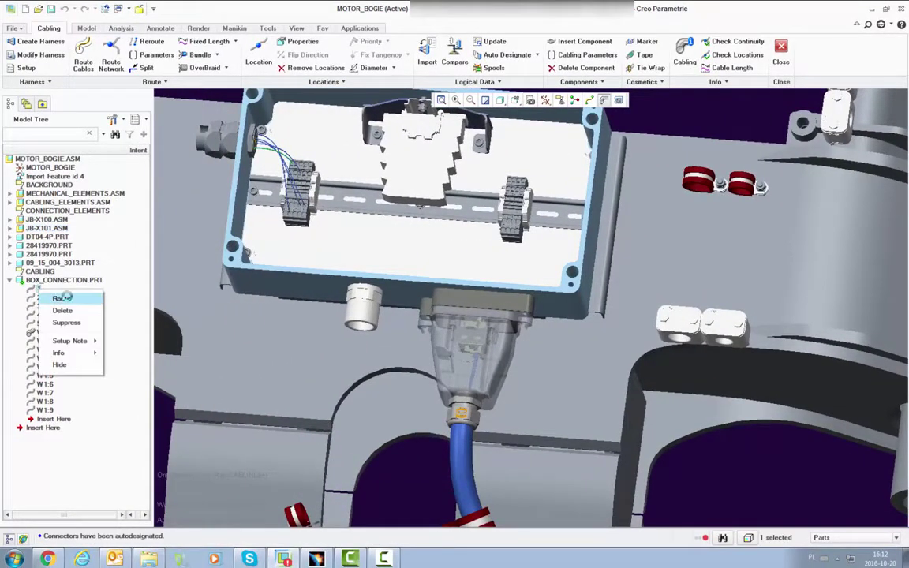
pyautogui.click(60, 298)
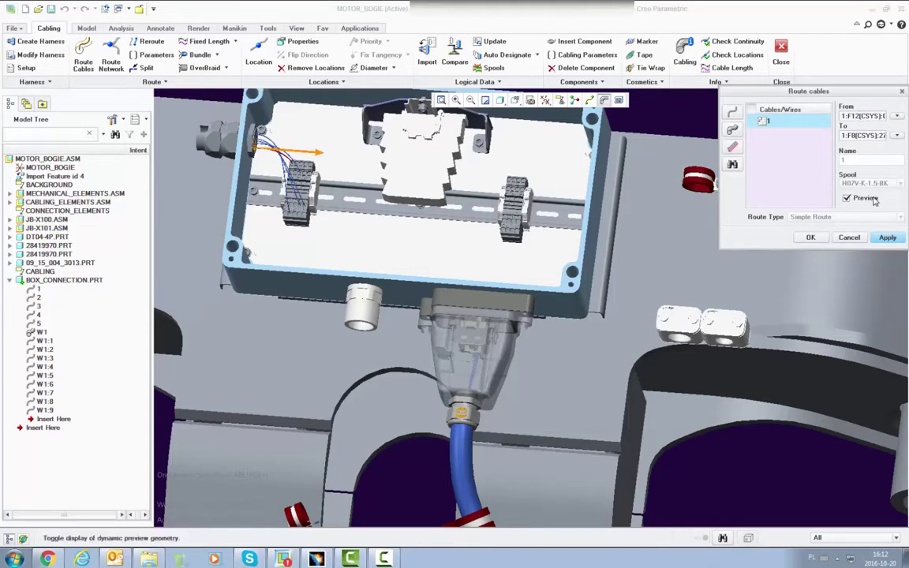
pyautogui.click(817, 240)
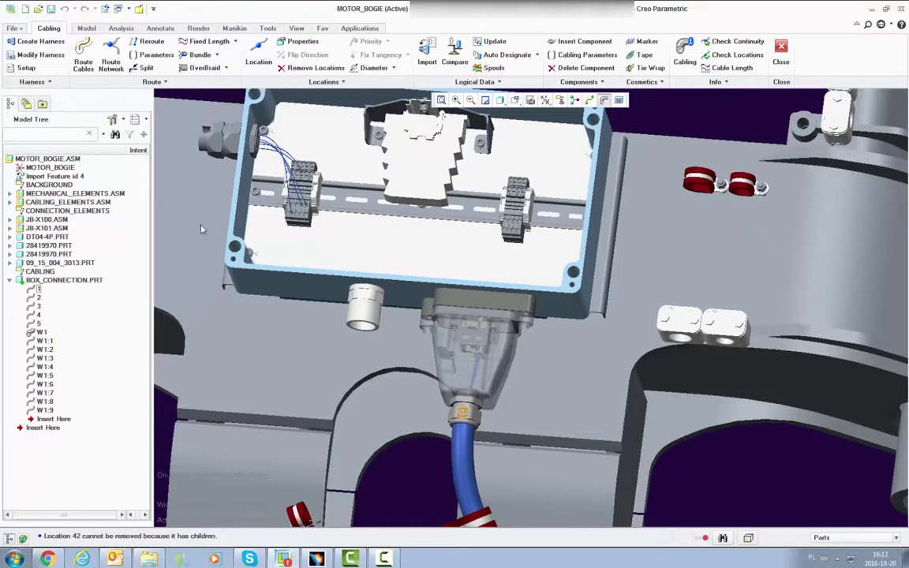
# Step: Start routing cables and add cable W2 from the logical data to the routing list
pyautogui.click(89, 49)
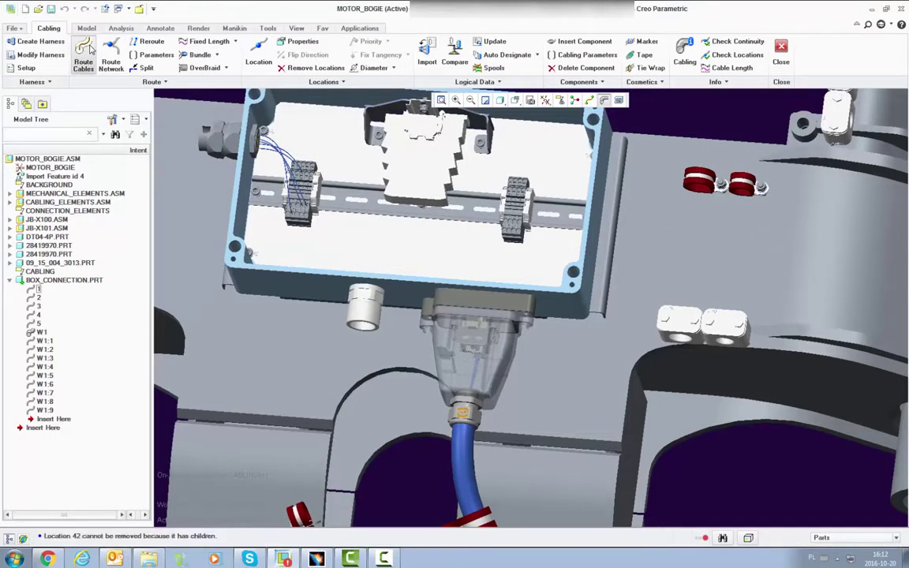
pyautogui.click(732, 165)
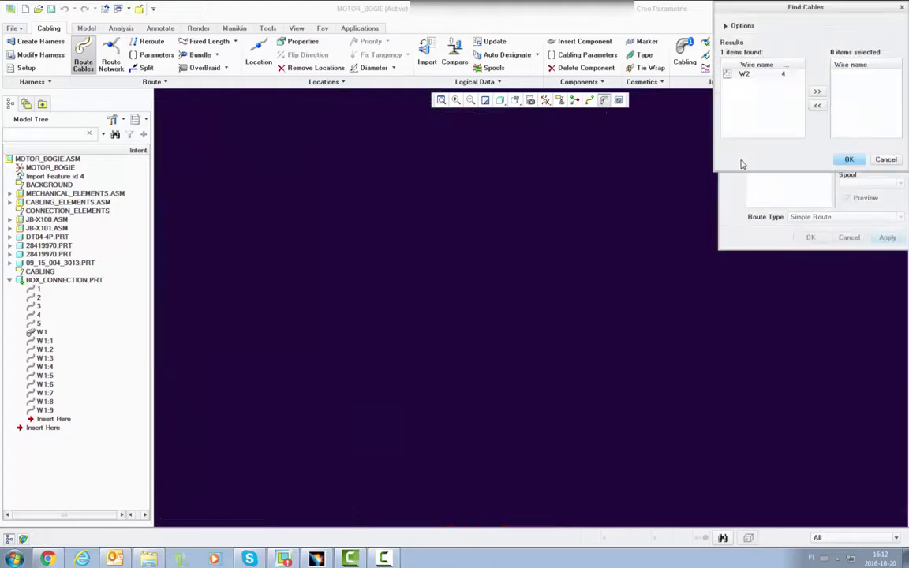
pyautogui.click(817, 91)
pyautogui.click(849, 160)
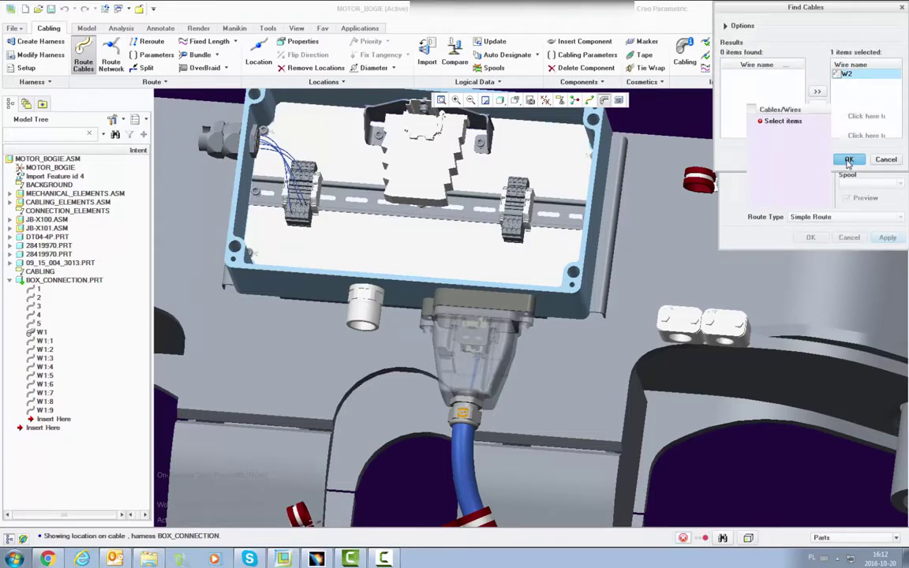
# Step: Set the start of cable W2 with a location on the axis of the white clamp block near the orange conduit's end
pyautogui.moveTo(452, 244); pyautogui.dragTo(448, 205, button='middle')
pyautogui.rightClick(867, 116)
pyautogui.click(851, 135)
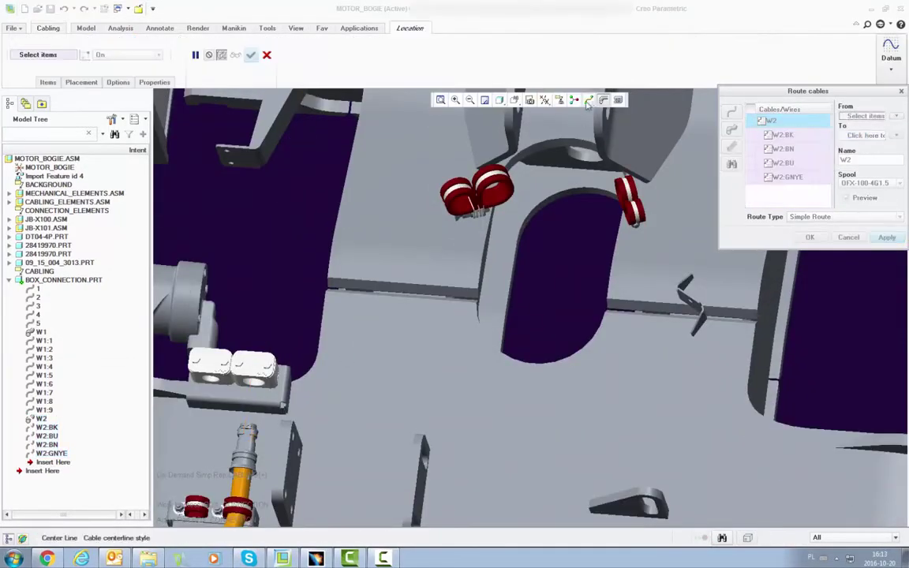
pyautogui.click(545, 101)
pyautogui.click(556, 134)
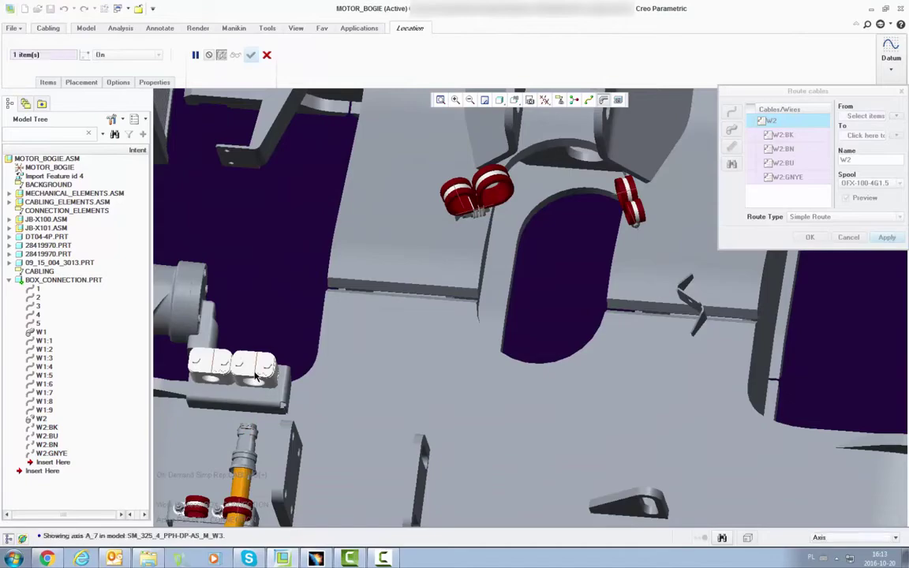
pyautogui.click(448, 296)
pyautogui.middleClick(447, 296)
# Step: Set the end of cable W2 with a location on the axis of the white gland below the junction box and accept the route
pyautogui.moveTo(459, 212); pyautogui.dragTo(444, 263, button='middle')
pyautogui.rightClick(858, 139)
pyautogui.click(823, 162)
pyautogui.click(855, 538)
pyautogui.click(781, 490)
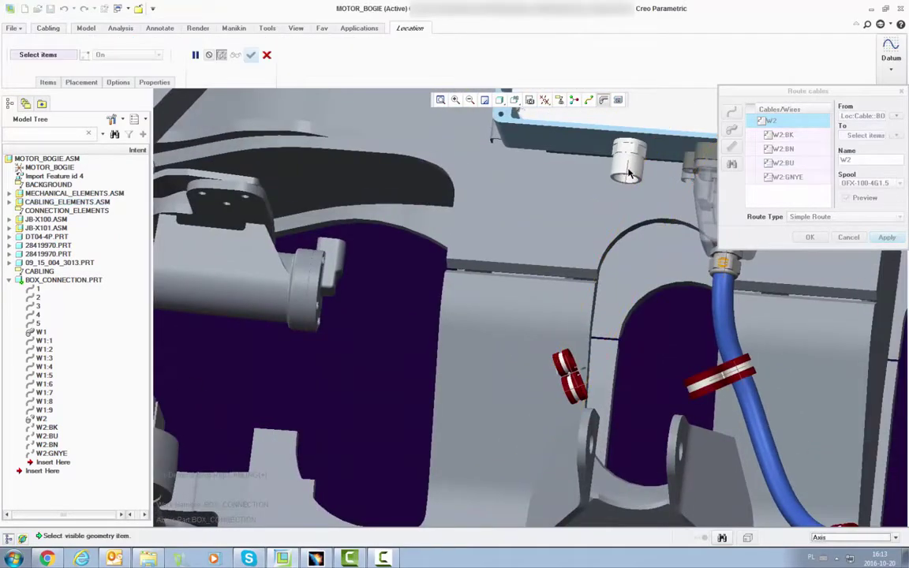
pyautogui.click(555, 160)
pyautogui.middleClick(555, 160)
pyautogui.click(808, 236)
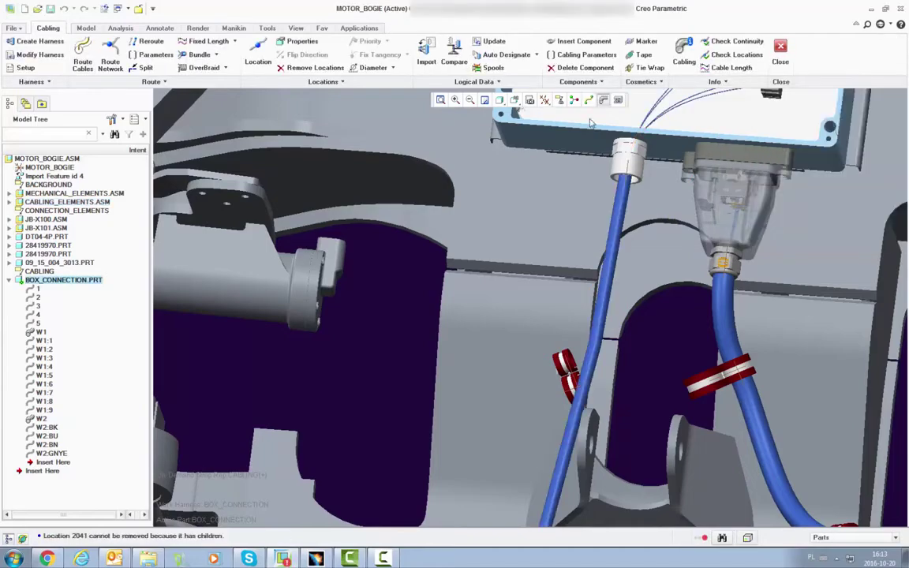
# Step: Insert locations on cable W2 on the axes of the clamps between the conduit end and the junction box gland, and accept them
pyautogui.click(258, 55)
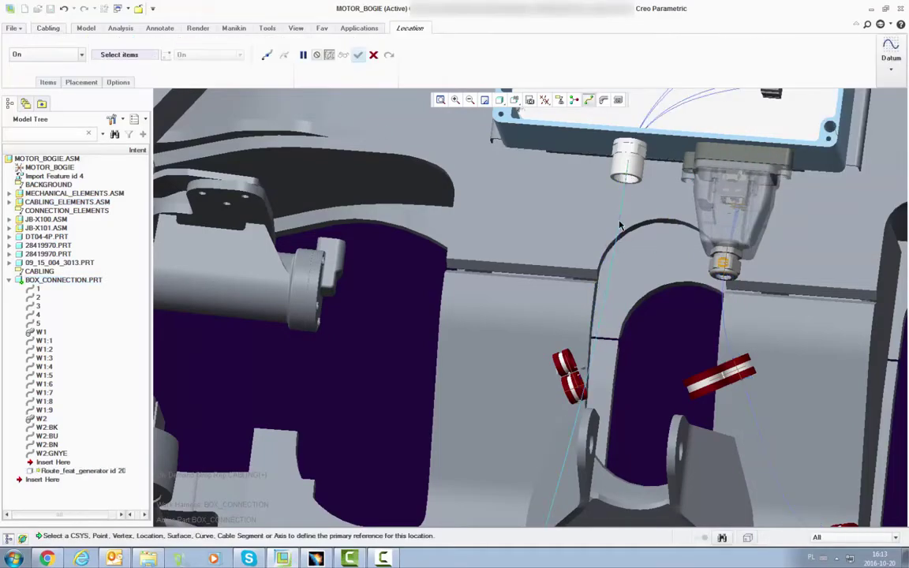
pyautogui.click(855, 538)
pyautogui.click(825, 495)
pyautogui.keyDown('shift'); pyautogui.moveTo(505, 505); pyautogui.dragTo(199, 247, button='middle'); pyautogui.keyUp('shift')
pyautogui.click(199, 247)
pyautogui.keyDown('shift'); pyautogui.moveTo(300, 180); pyautogui.dragTo(487, 384, button='middle'); pyautogui.keyUp('shift')
pyautogui.click(448, 252)
pyautogui.click(367, 220)
pyautogui.keyDown('shift'); pyautogui.moveTo(587, 188); pyautogui.dragTo(558, 260, button='middle'); pyautogui.keyUp('shift')
pyautogui.click(534, 276)
pyautogui.click(359, 55)
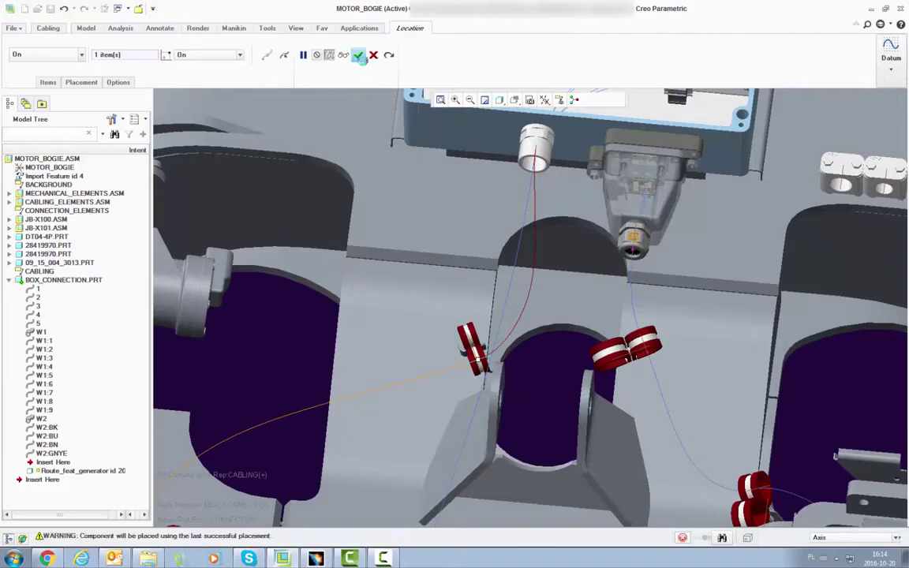
# Step: Display the cables with their thickness and examine the routed cable W2 and its conductors W2:BK, W2:BU, W2:BN and W2:GNYE
pyautogui.click(603, 101)
pyautogui.keyDown('shift'); pyautogui.moveTo(584, 131); pyautogui.dragTo(582, 313, button='middle'); pyautogui.keyUp('shift')
pyautogui.click(42, 419)
pyautogui.click(49, 428)
pyautogui.click(48, 437)
pyautogui.click(50, 445)
pyautogui.click(52, 453)
pyautogui.keyDown('shift'); pyautogui.moveTo(710, 442); pyautogui.dragTo(278, 446, button='middle'); pyautogui.keyUp('shift')
pyautogui.keyDown('shift'); pyautogui.moveTo(785, 441); pyautogui.dragTo(280, 424, button='middle'); pyautogui.keyUp('shift')
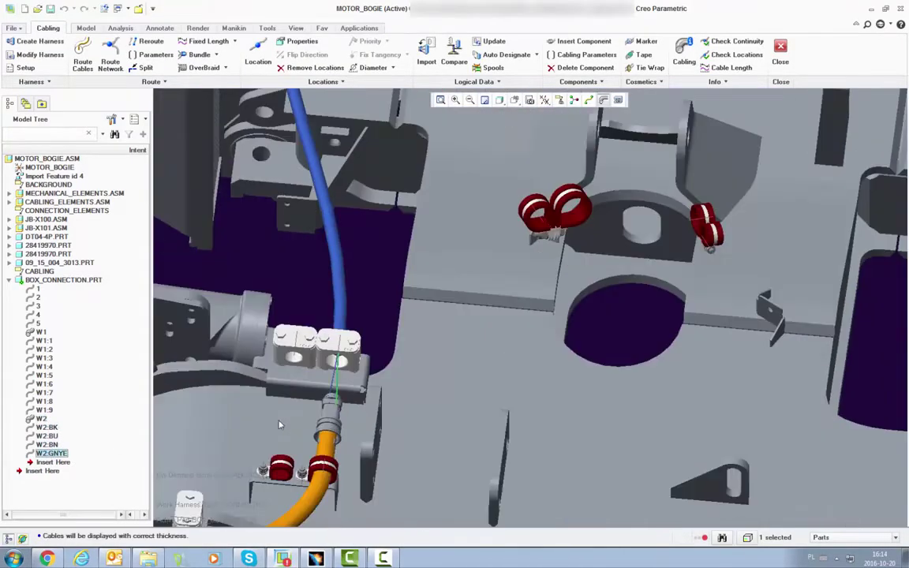
pyautogui.click(42, 419)
pyautogui.click(45, 430)
pyautogui.click(46, 445)
pyautogui.keyDown('shift'); pyautogui.moveTo(367, 302); pyautogui.dragTo(366, 351, button='middle'); pyautogui.keyUp('shift')
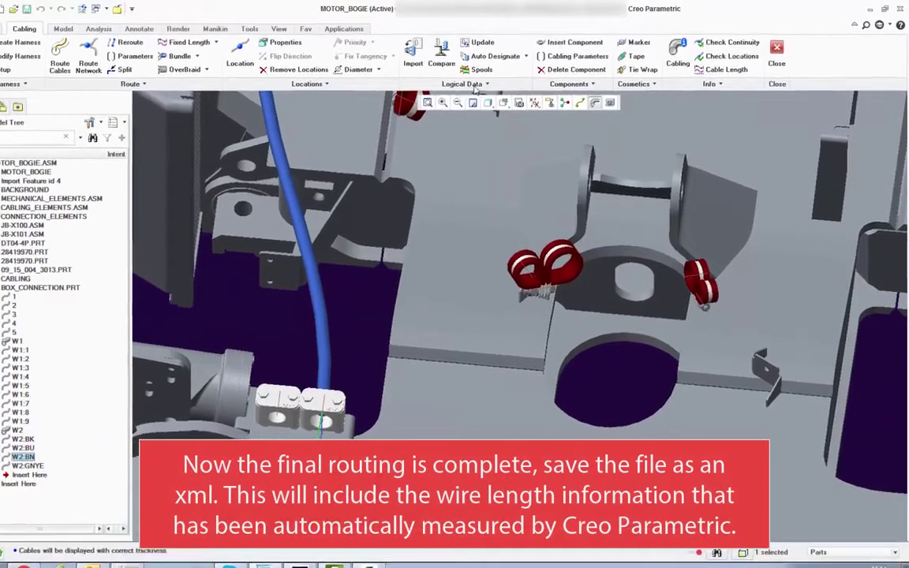
# Step: Export the logical data in RS Designer format as an XML wire list, saving it over E3.series.XML in the xml folder
pyautogui.click(473, 81)
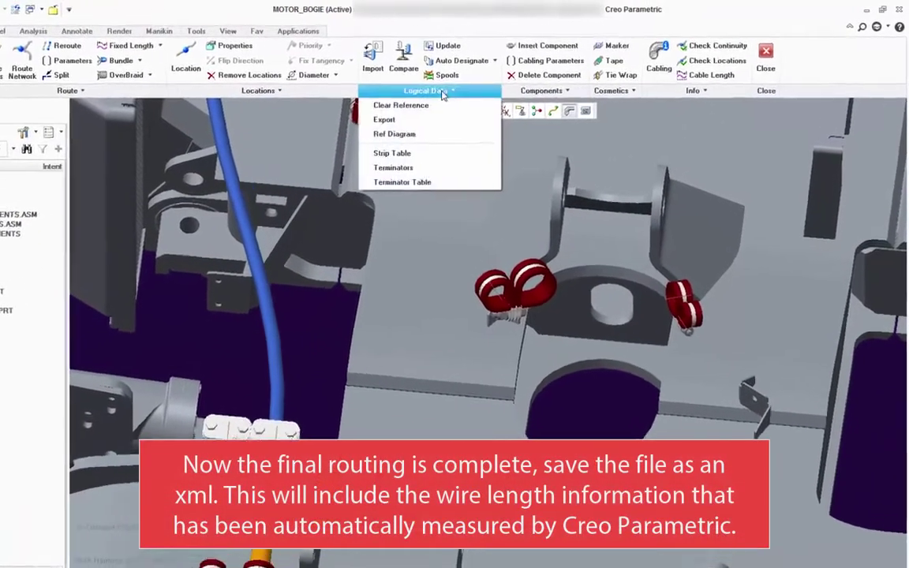
pyautogui.click(372, 127)
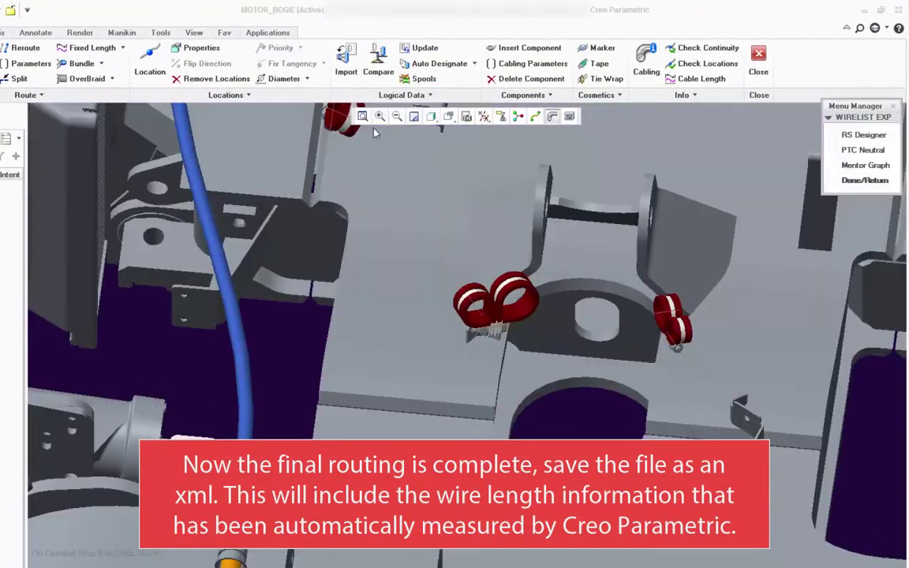
pyautogui.click(864, 135)
pyautogui.click(308, 254)
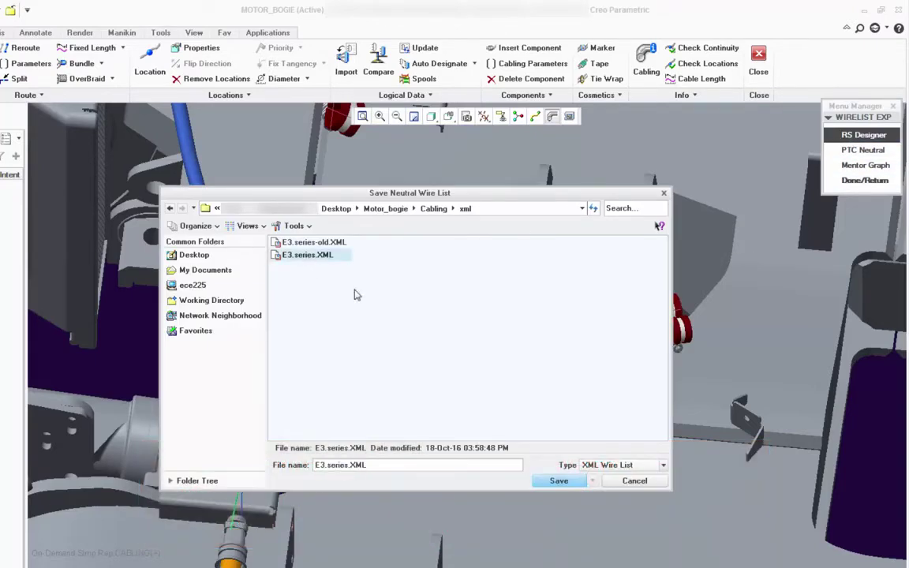
pyautogui.click(558, 480)
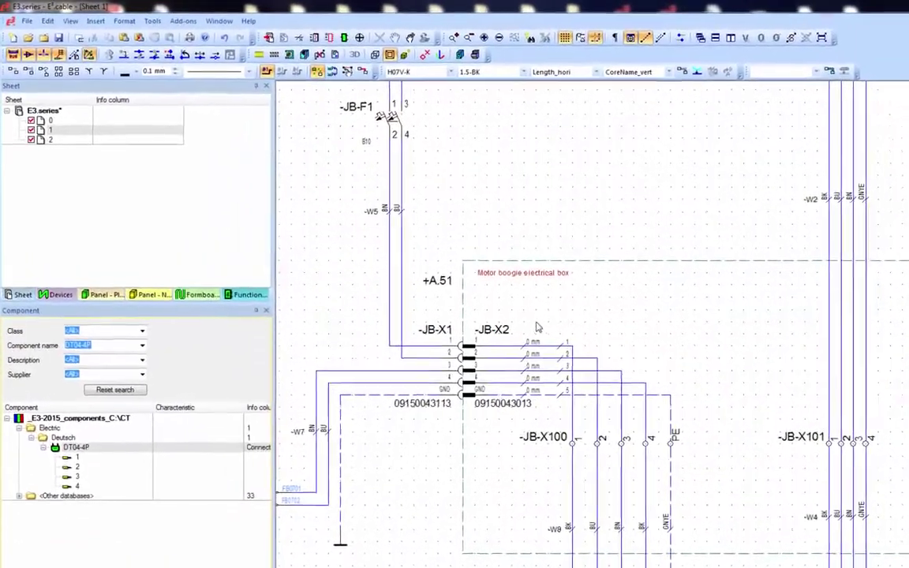
# Step: Switch to E3.series, import E3.series.xml with the 3DRoutingBridge ProE module, and check the wire lengths between JB-X2 and JB-X100
pyautogui.click(199, 23)
pyautogui.moveTo(209, 55)
pyautogui.click(384, 61)
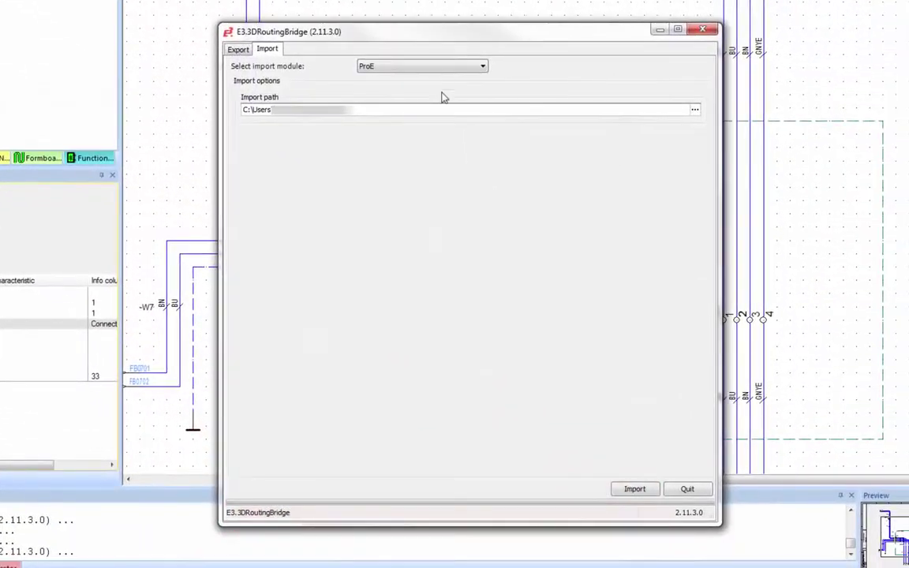
pyautogui.click(635, 490)
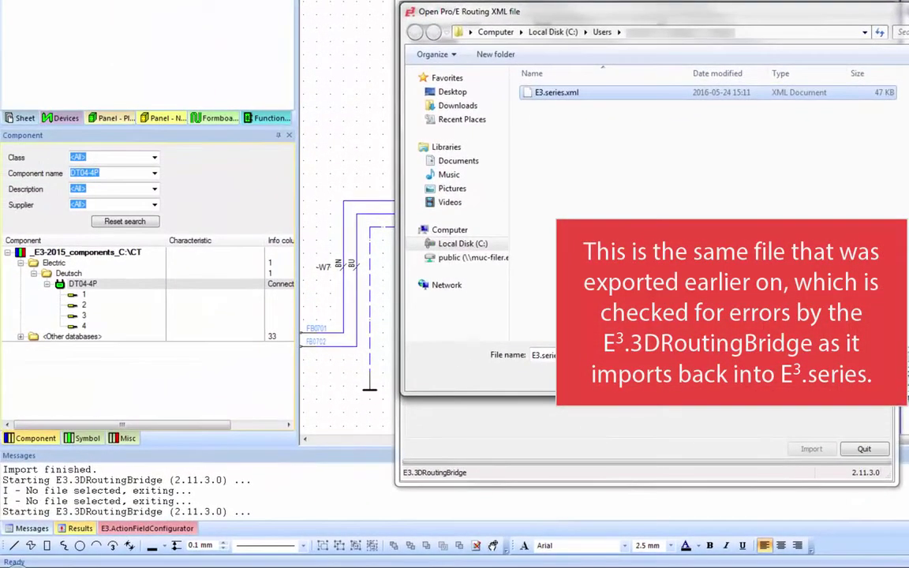
pyautogui.doubleClick(379, 132)
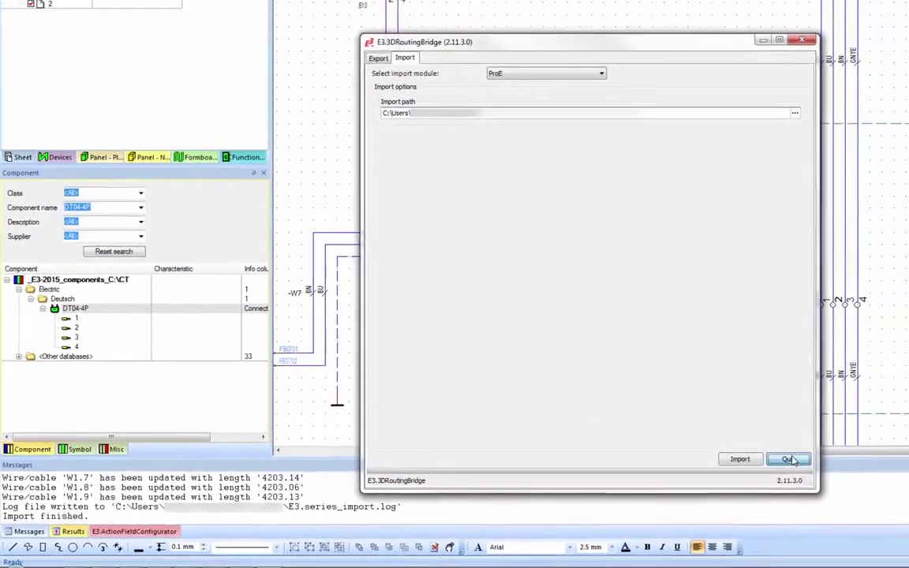
pyautogui.click(864, 449)
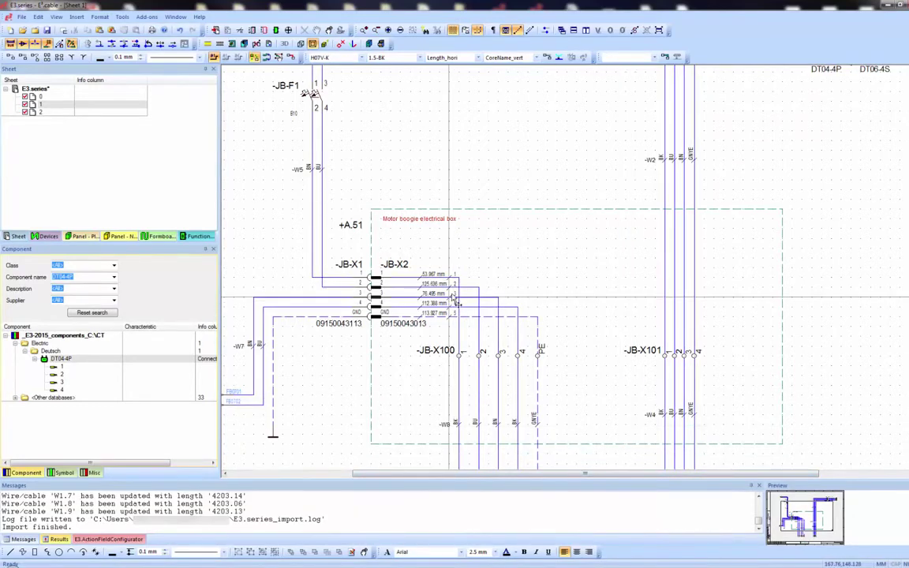
pyautogui.moveTo(369, 247); pyautogui.dragTo(577, 373)
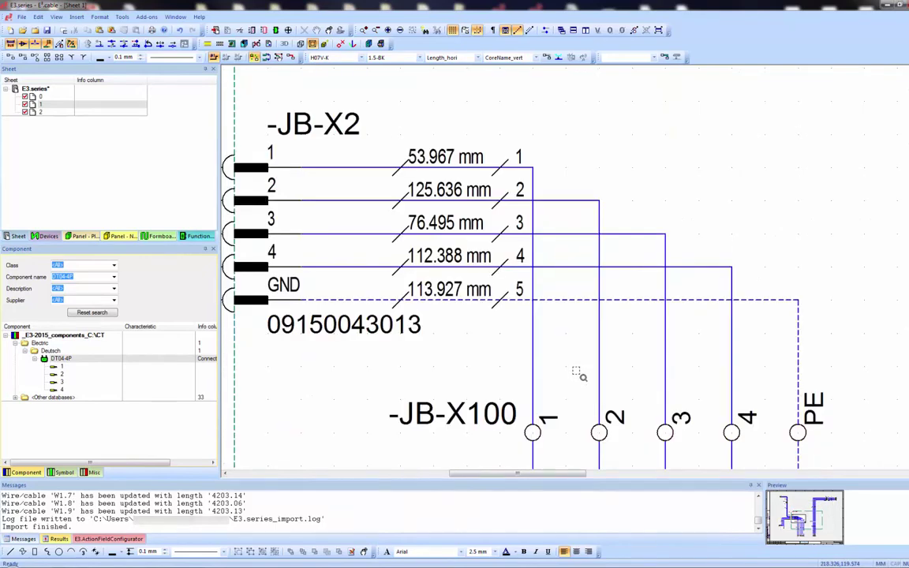